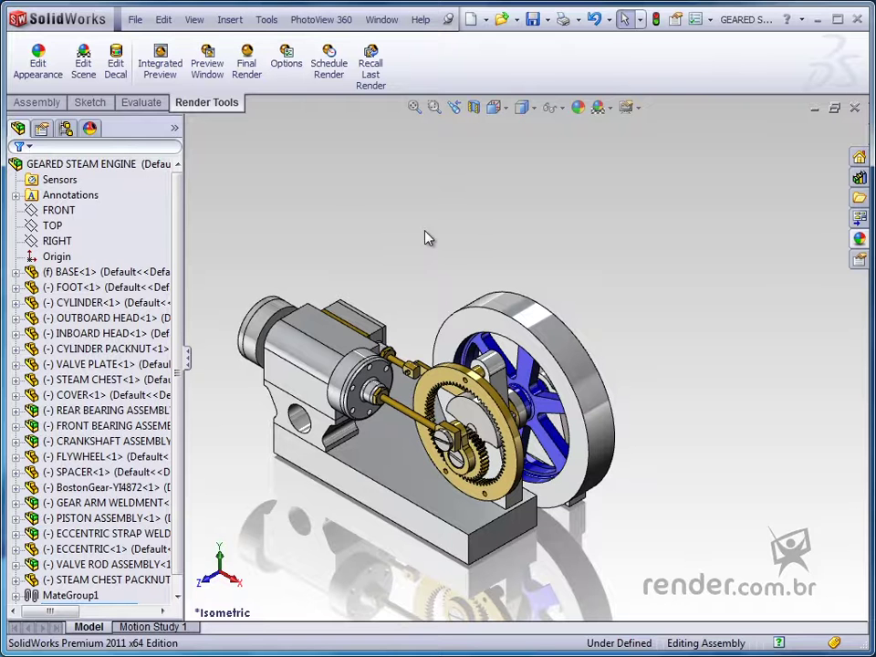
# Step: Begin an exploded view and drag the rear bearing out past the flywheel as Explode Step1
pyautogui.click(229, 19)
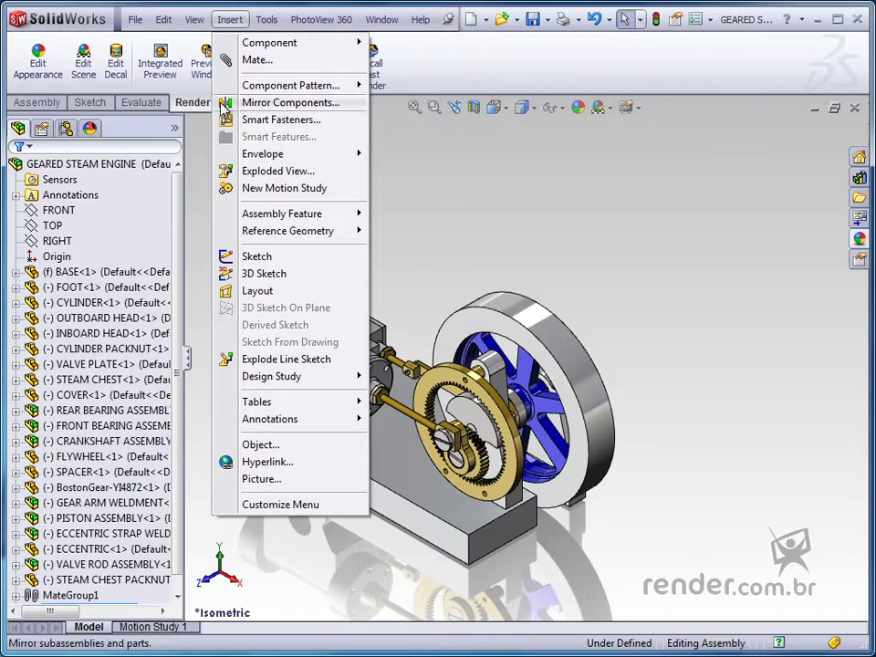
pyautogui.click(239, 172)
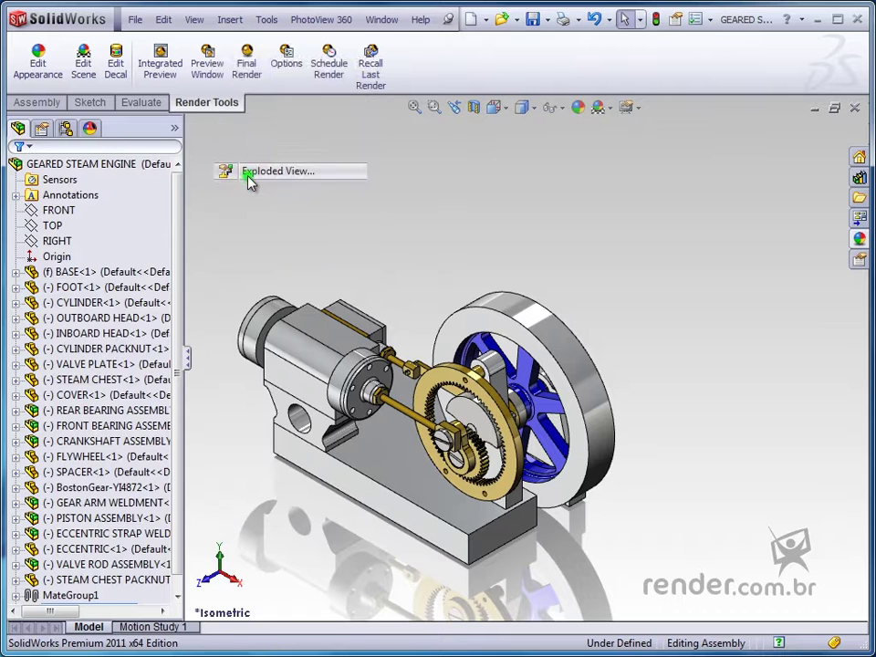
pyautogui.press('Left')
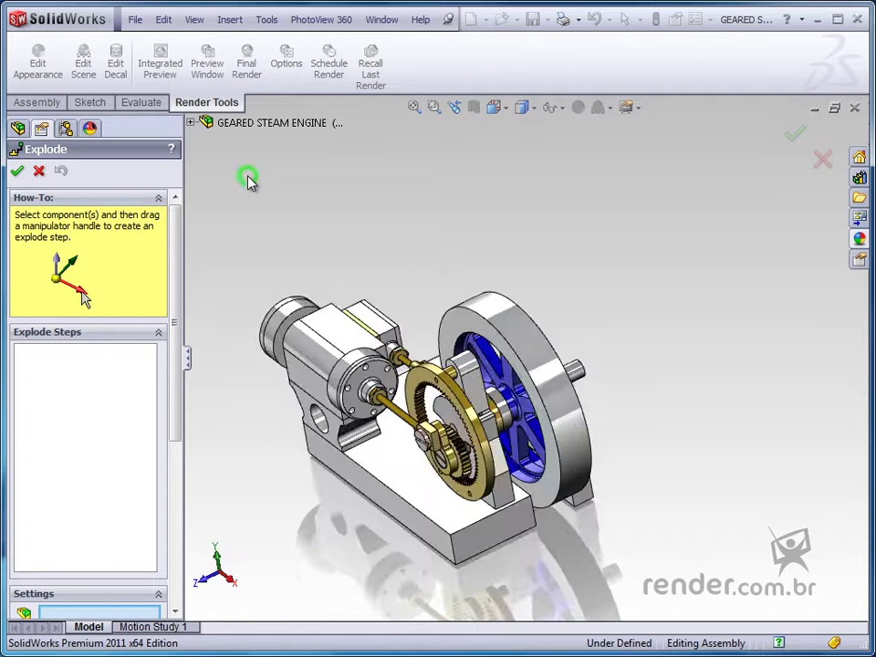
pyautogui.press('Left')
pyautogui.press('Left')
pyautogui.press('Left')
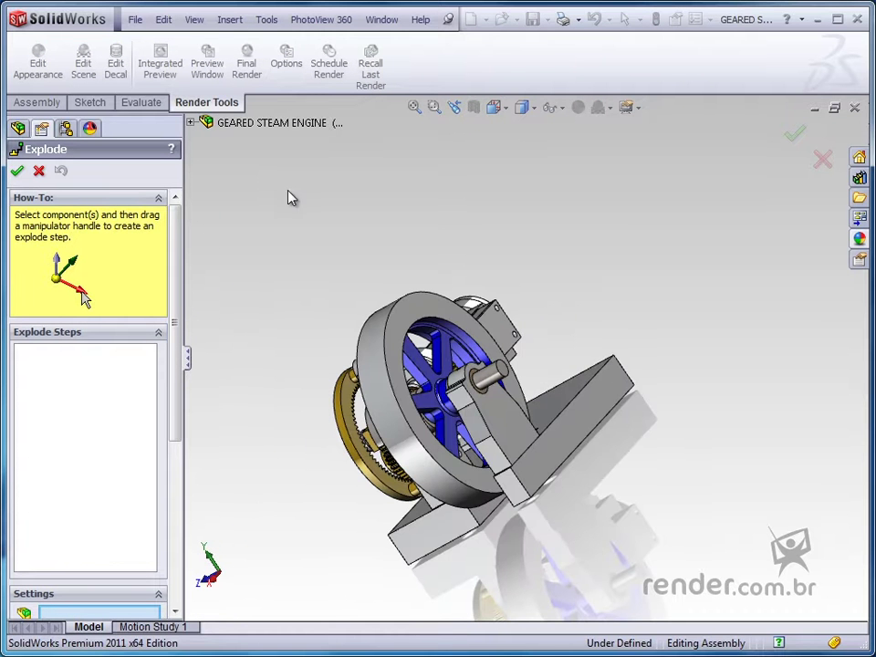
pyautogui.click(498, 407)
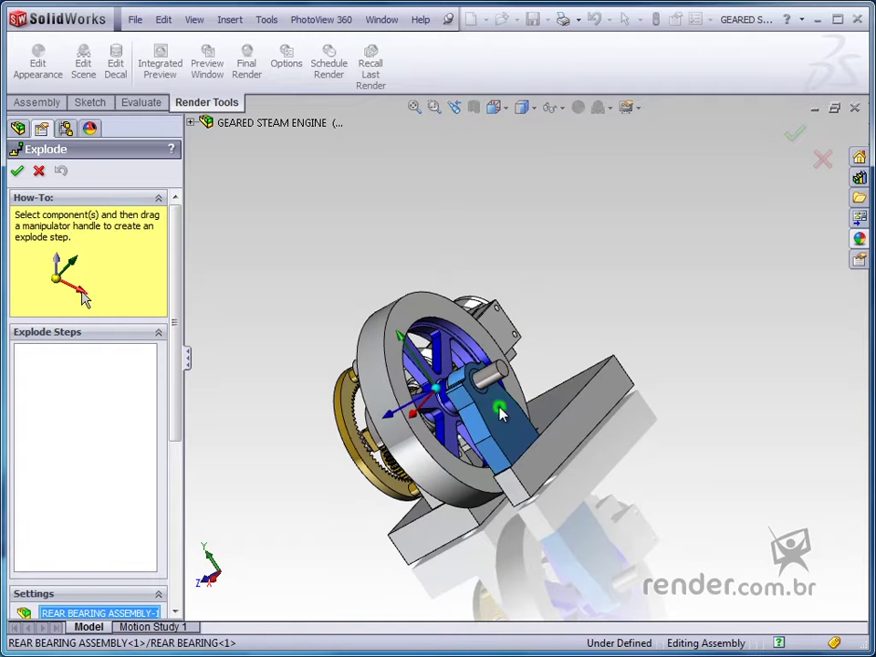
pyautogui.press('Left')
pyautogui.hotkey('ctrl', '7')
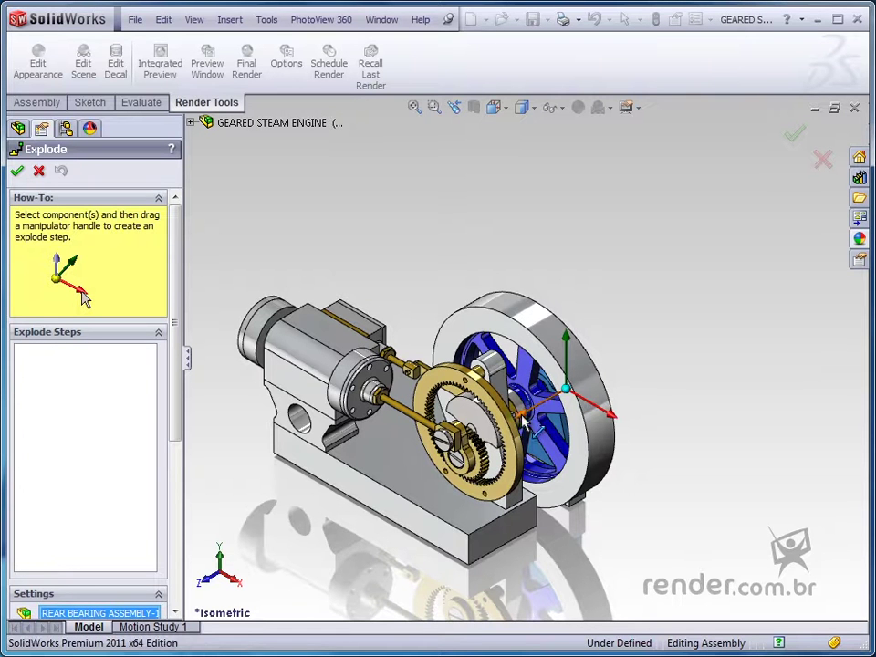
pyautogui.moveTo(524, 417)
pyautogui.mouseDown()
pyautogui.moveTo(541, 417)
pyautogui.moveTo(734, 312)
pyautogui.mouseUp()
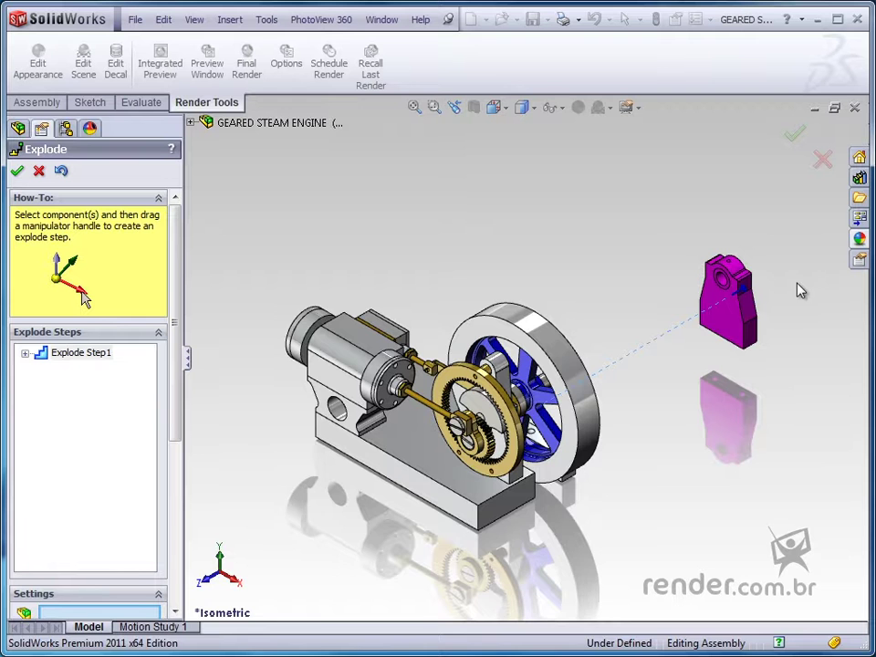
# Step: Drag the rear bearing farther out along its axis and release it
pyautogui.scroll(-2, 797, 290)
pyautogui.scroll(-2, 795, 290)
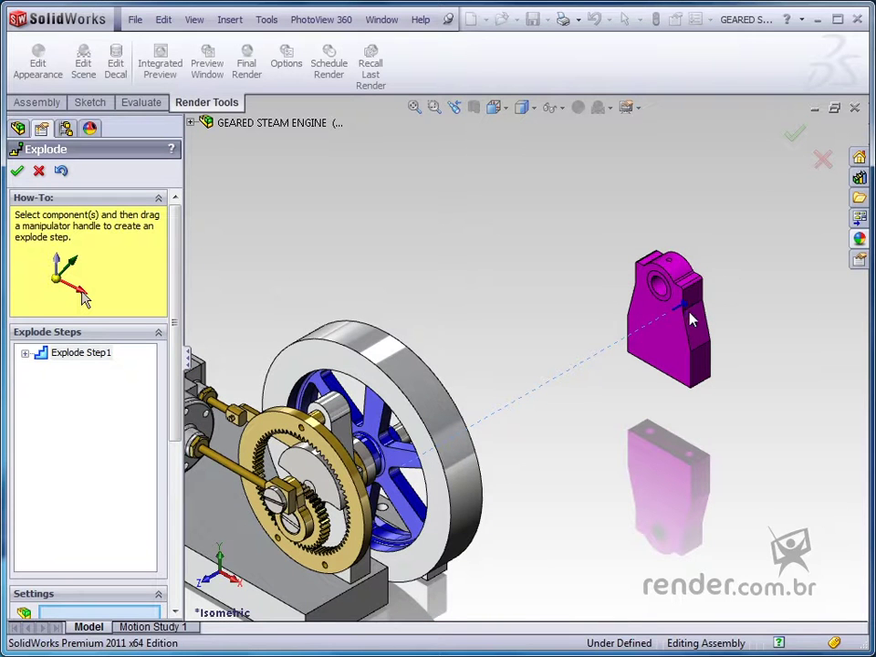
pyautogui.moveTo(696, 308)
pyautogui.mouseDown()
pyautogui.moveTo(762, 273)
pyautogui.moveTo(718, 310)
pyautogui.moveTo(730, 312)
pyautogui.mouseUp()
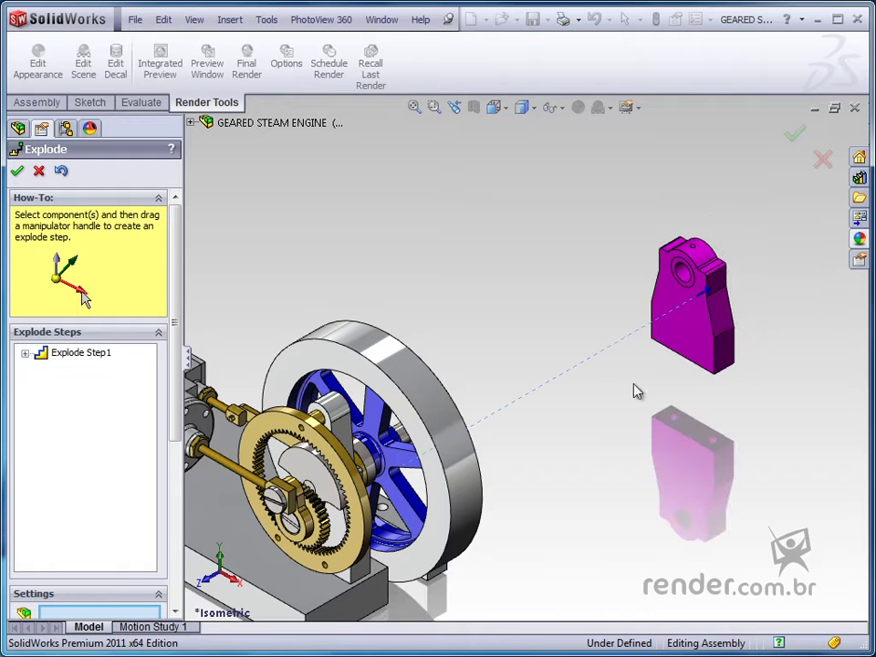
pyautogui.click(600, 394)
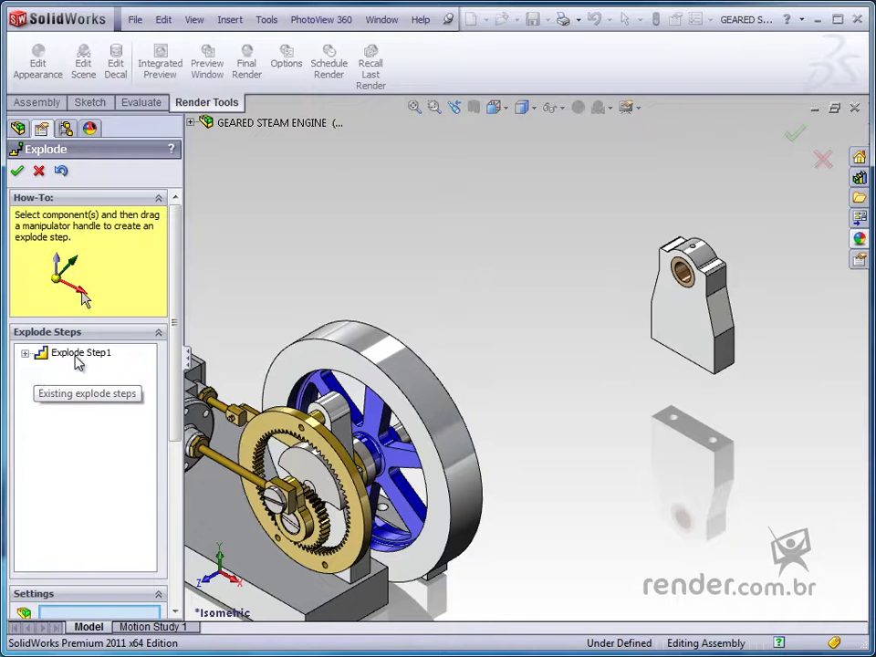
# Step: Readjust Explode Step1's bearing distance and scroll the Explode panel down to Options
pyautogui.click(78, 359)
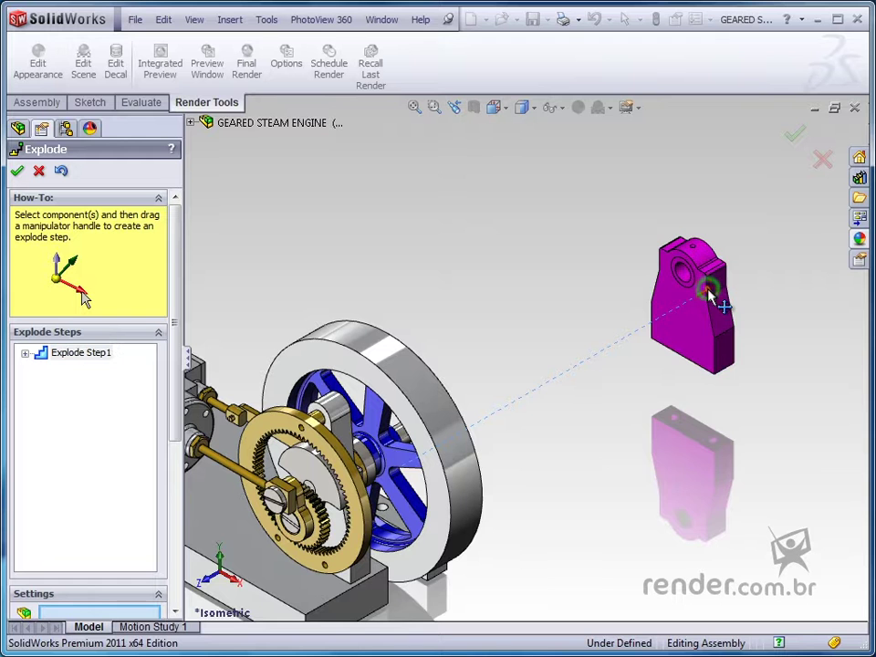
pyautogui.moveTo(709, 295)
pyautogui.mouseDown()
pyautogui.moveTo(680, 327)
pyautogui.moveTo(727, 317)
pyautogui.mouseUp()
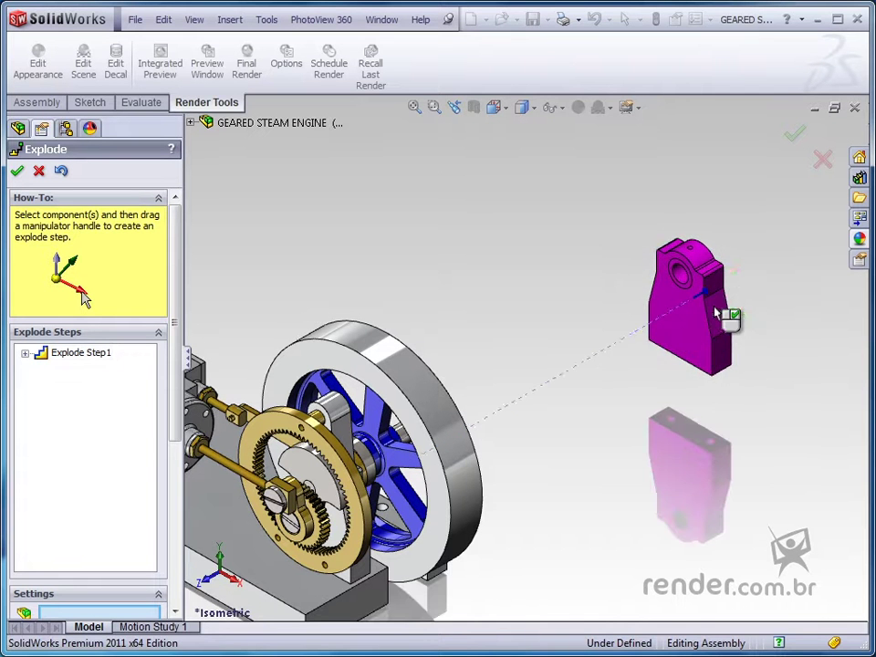
pyautogui.scroll(-2, 721, 282)
pyautogui.scroll(-2, 706, 286)
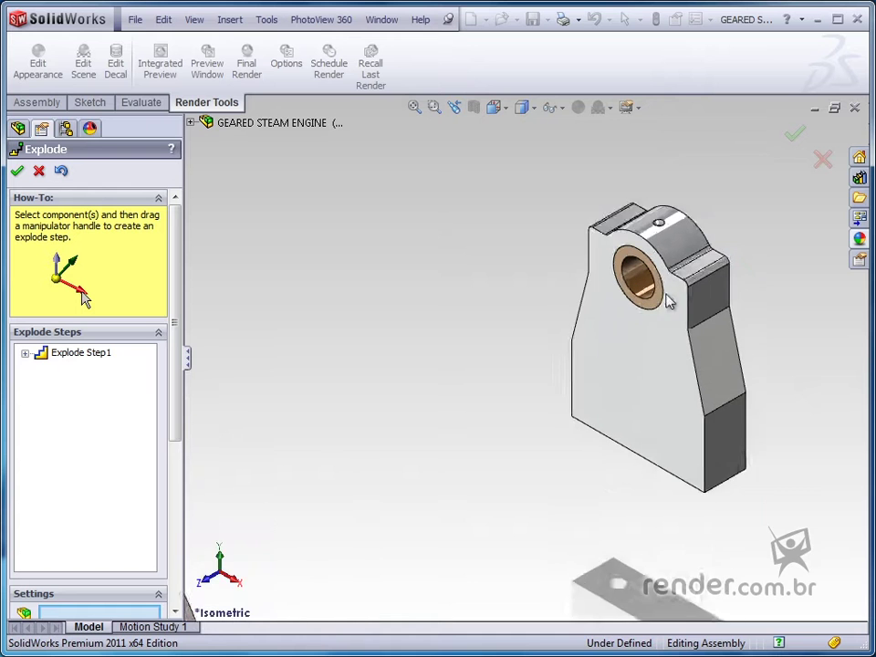
pyautogui.scroll(-2, 668, 296)
pyautogui.scroll(-2, 657, 303)
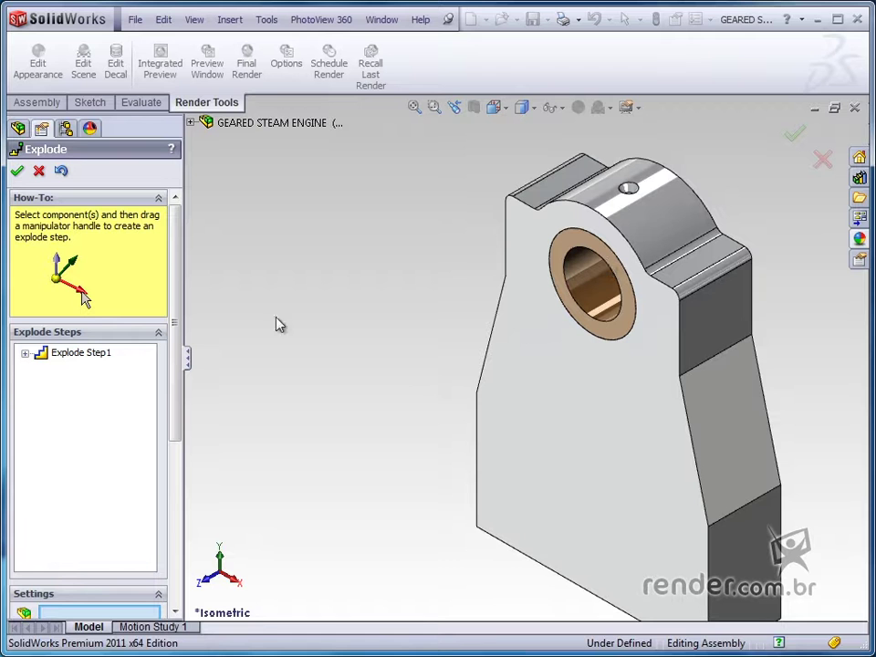
pyautogui.moveTo(176, 270); pyautogui.dragTo(182, 451)
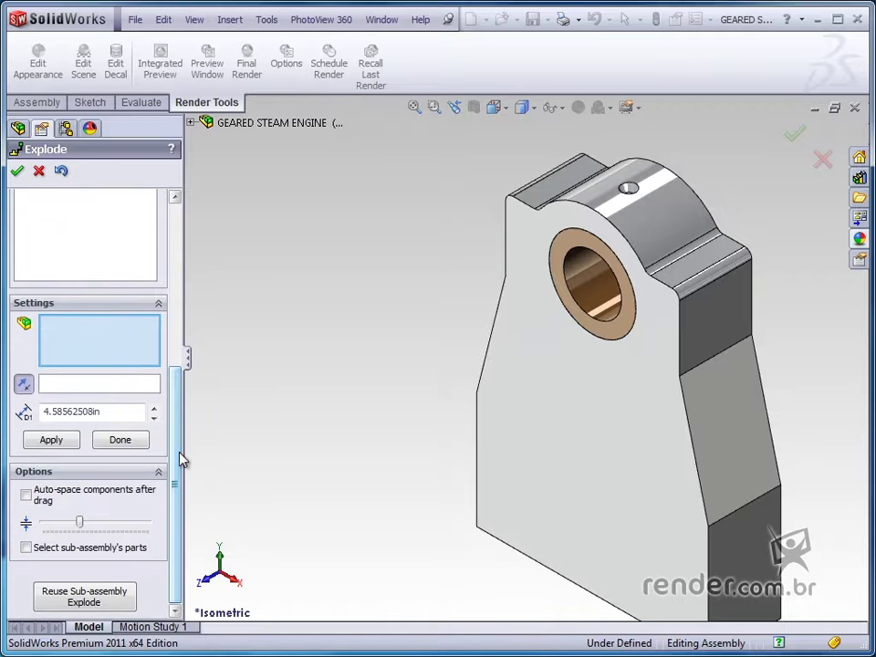
# Step: Enable 'Select sub-assembly's parts' and pull the bronze bushing out of the bearing housing
pyautogui.click(26, 547)
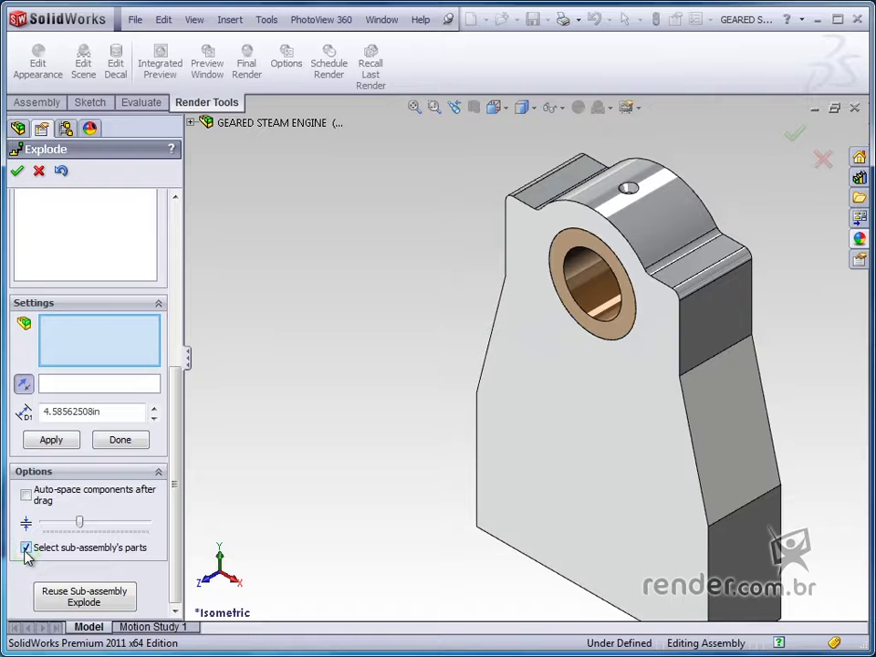
pyautogui.scroll(3, 625, 440)
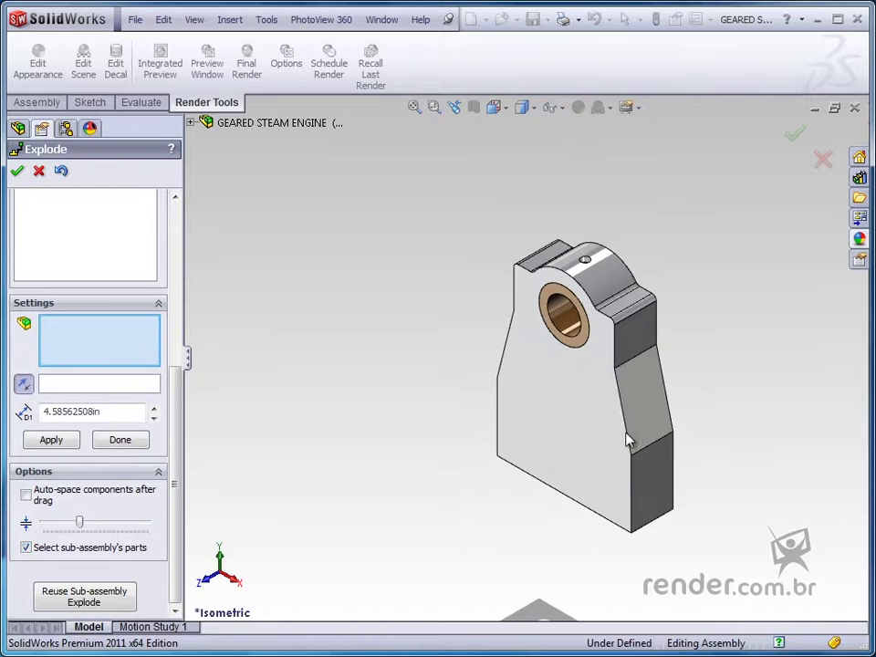
pyautogui.click(584, 339)
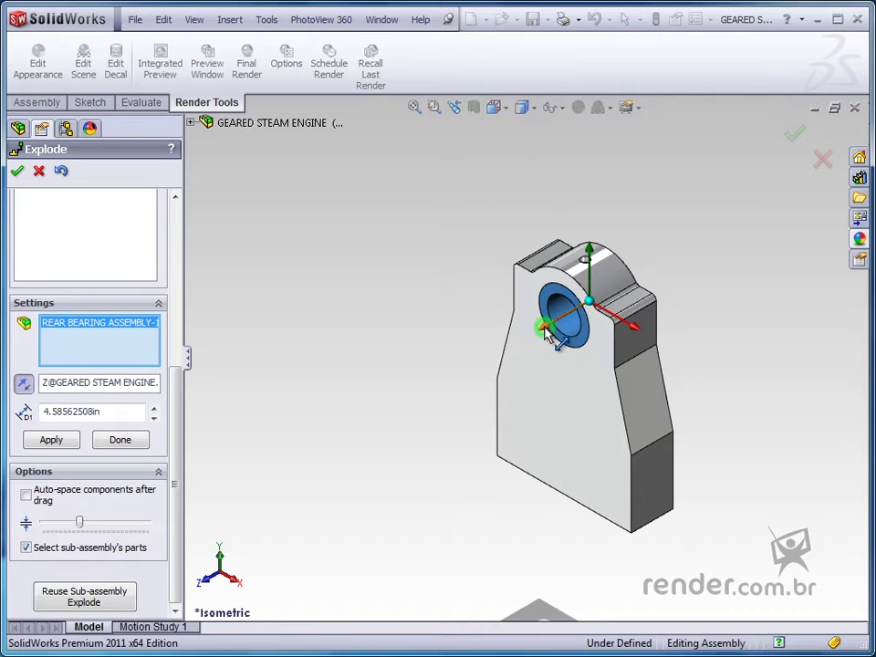
pyautogui.moveTo(547, 335); pyautogui.dragTo(734, 245)
# Step: Select the flywheel as the next component to explode
pyautogui.scroll(2, 717, 316)
pyautogui.scroll(3, 717, 316)
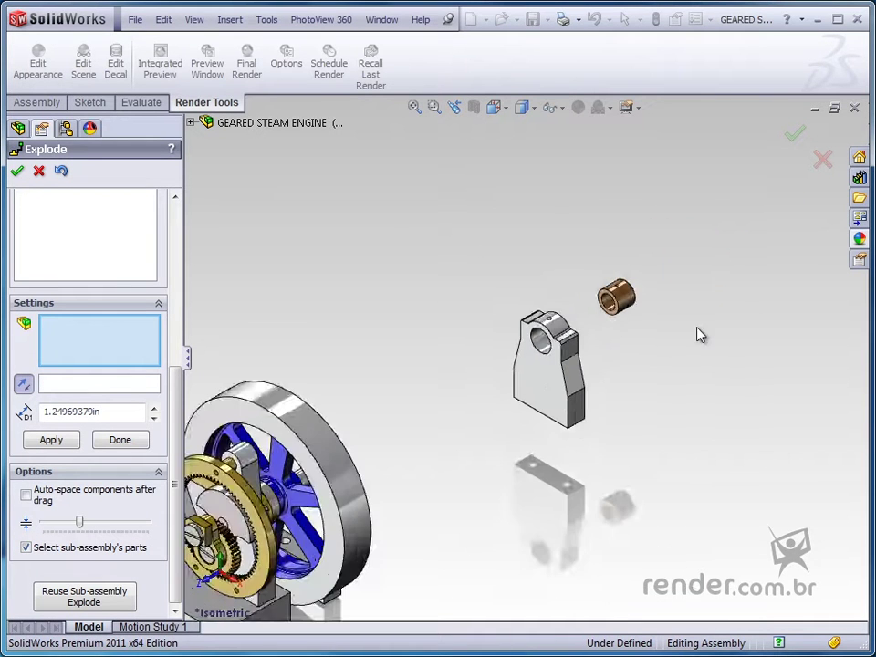
pyautogui.scroll(2, 407, 438)
pyautogui.scroll(2, 407, 438)
pyautogui.scroll(-3, 352, 377)
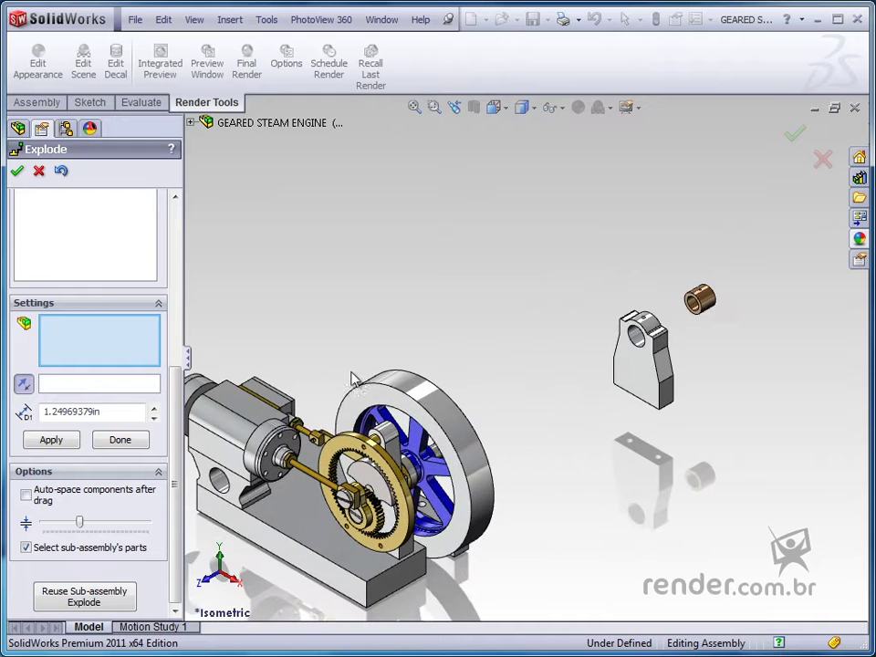
pyautogui.click(408, 390)
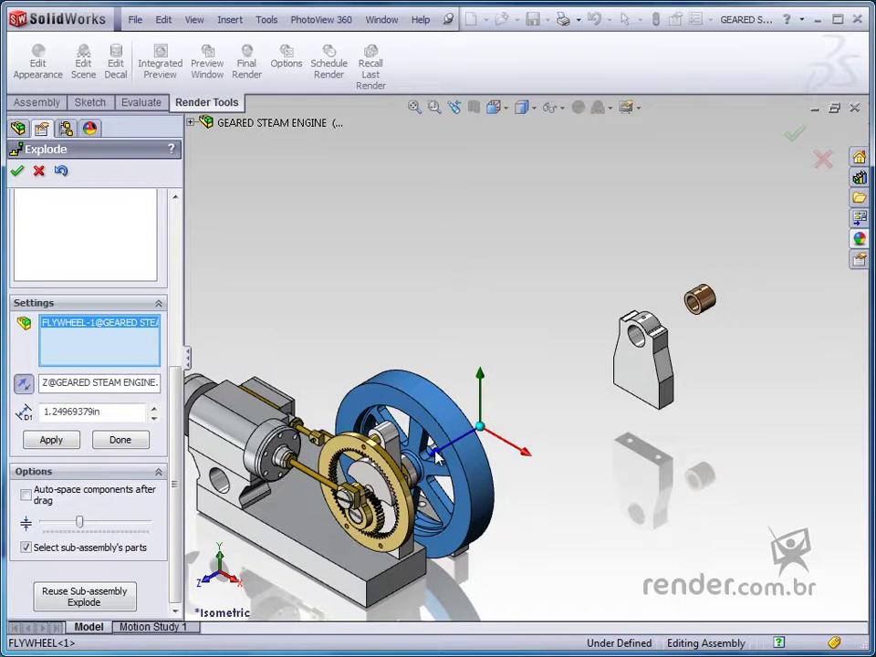
# Step: Explode the flywheel along the shaft, correcting the distance from 3 in to 2.5 in
pyautogui.moveTo(436, 456); pyautogui.dragTo(446, 459, button='middle')
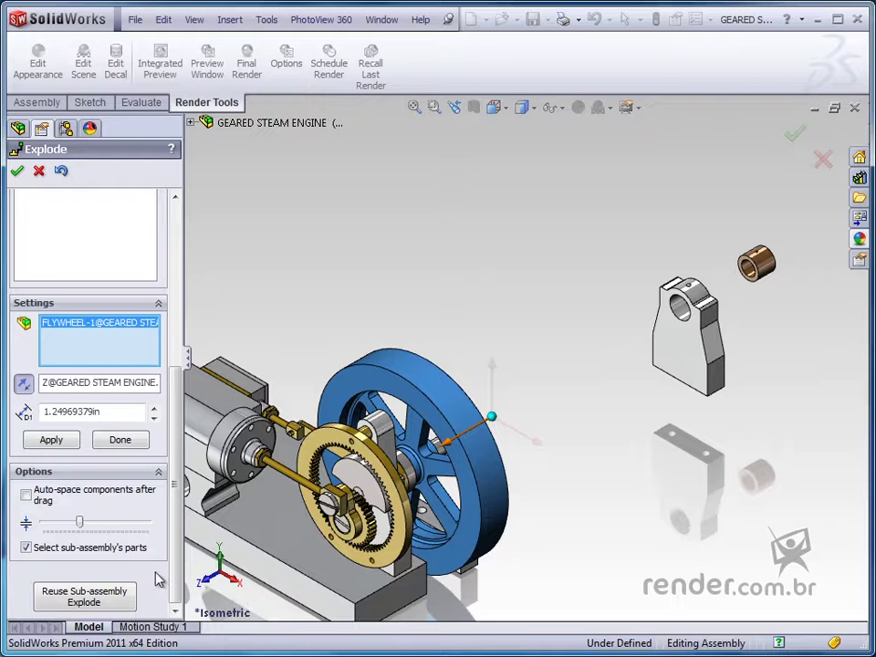
pyautogui.doubleClick(114, 412)
pyautogui.write('3')
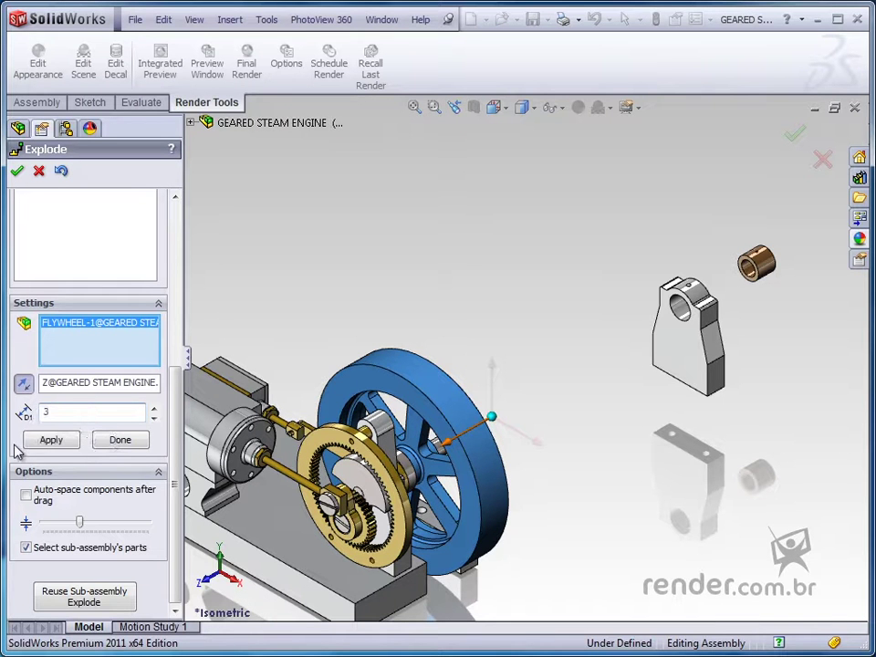
pyautogui.click(51, 441)
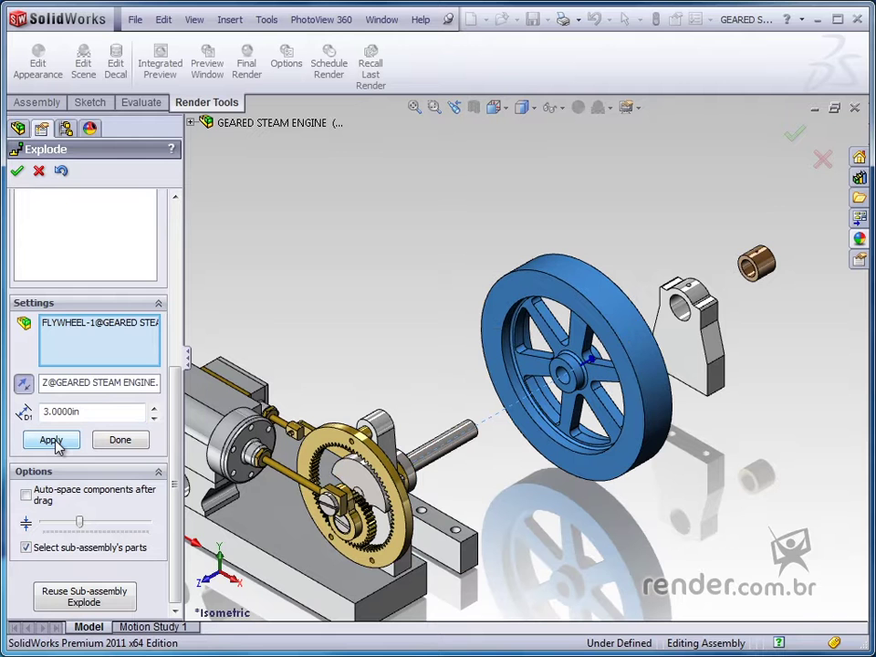
pyautogui.moveTo(94, 412); pyautogui.dragTo(39, 418)
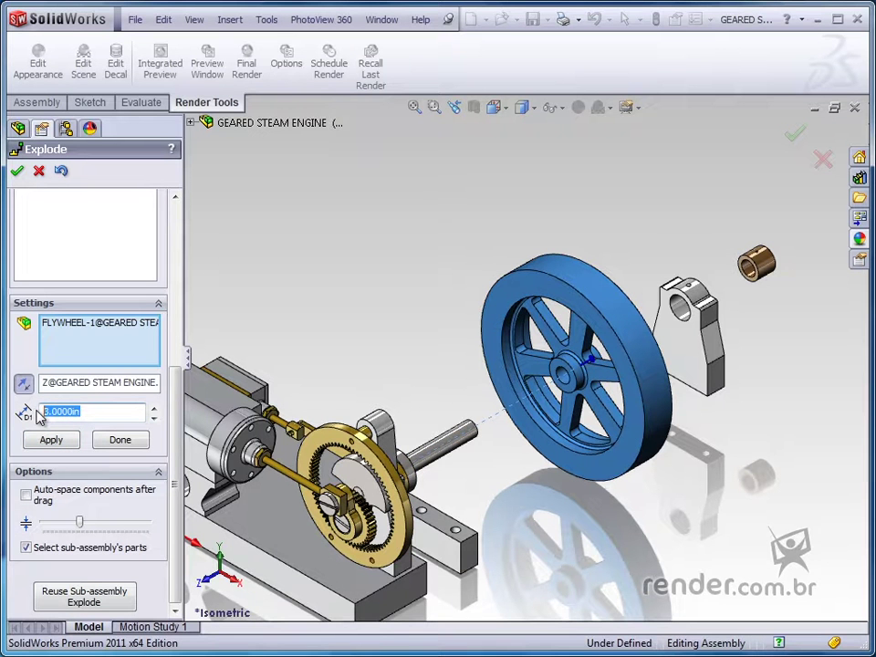
pyautogui.write('2.5')
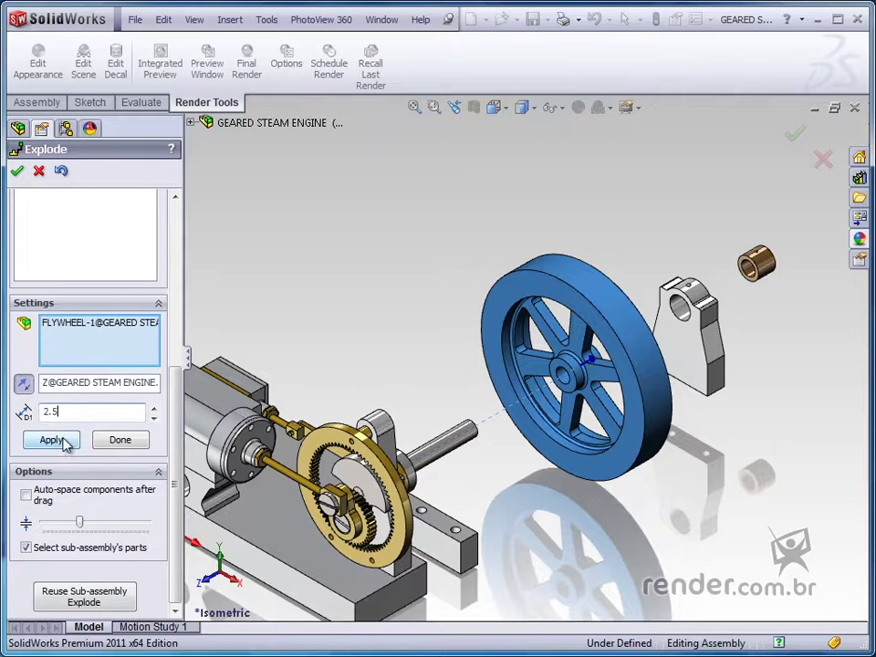
pyautogui.click(50, 441)
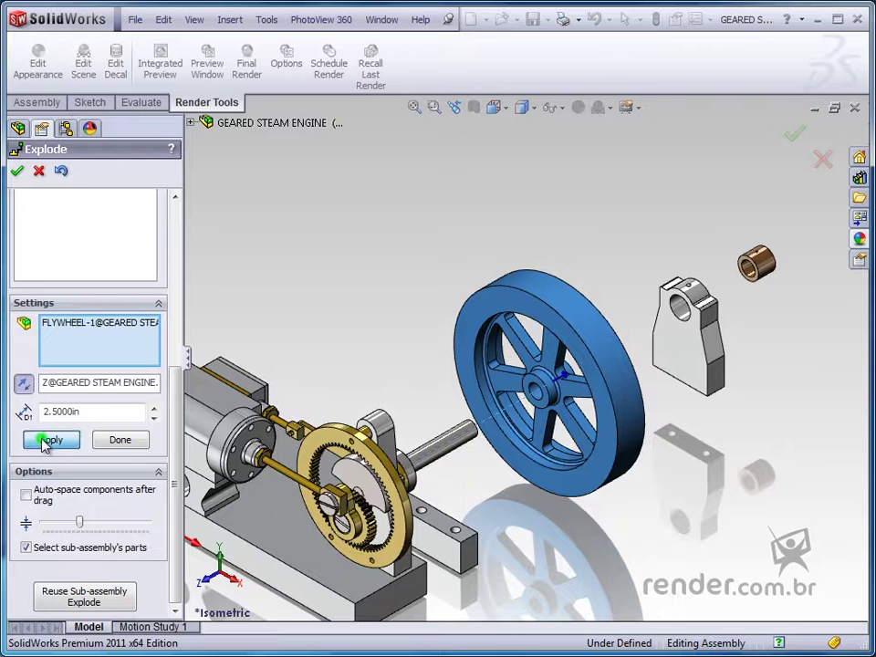
# Step: Toggle Reverse direction twice, finish the flywheel step, and select Explode Step3
pyautogui.click(27, 384)
pyautogui.click(26, 385)
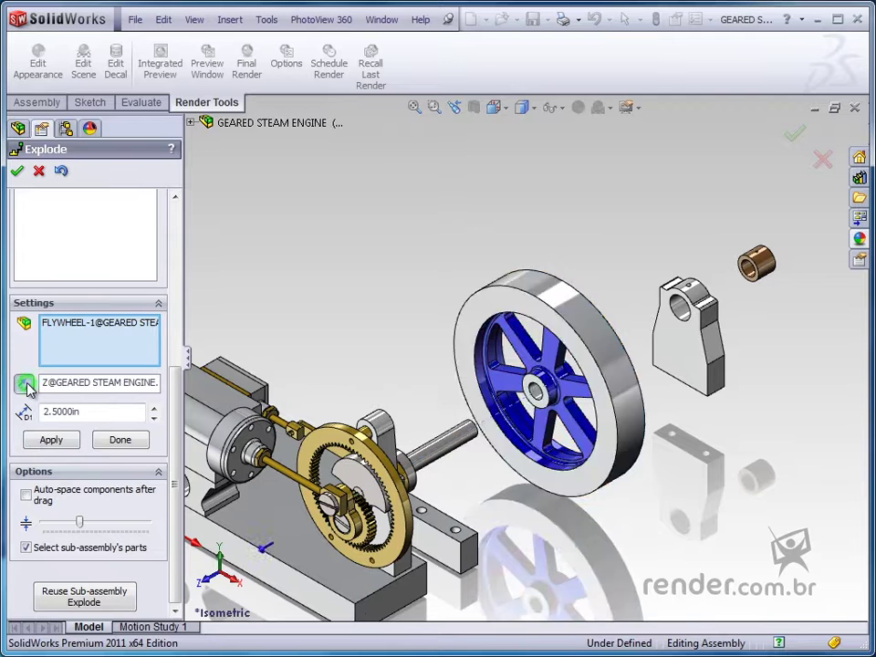
pyautogui.click(120, 440)
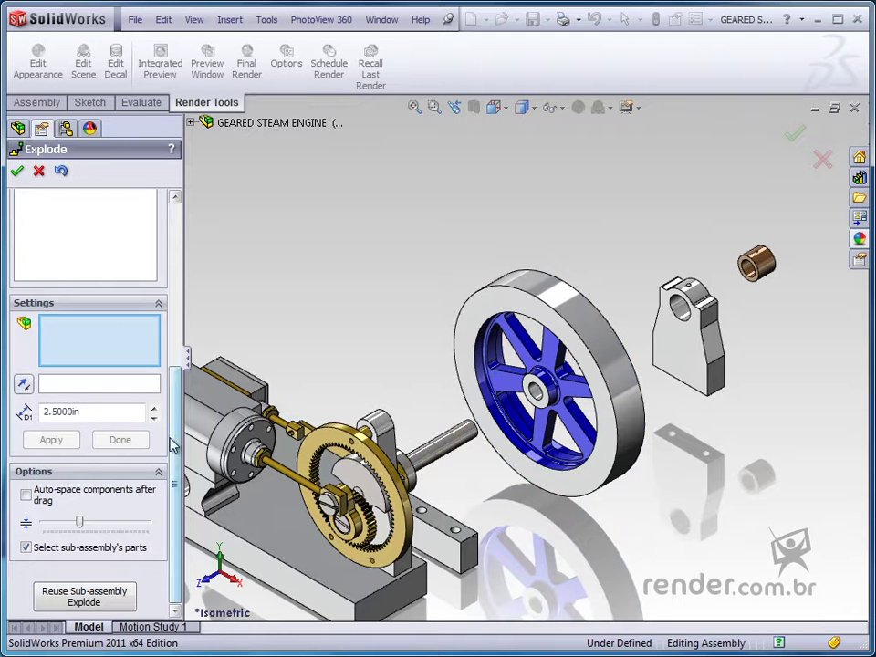
pyautogui.moveTo(172, 445); pyautogui.dragTo(178, 285)
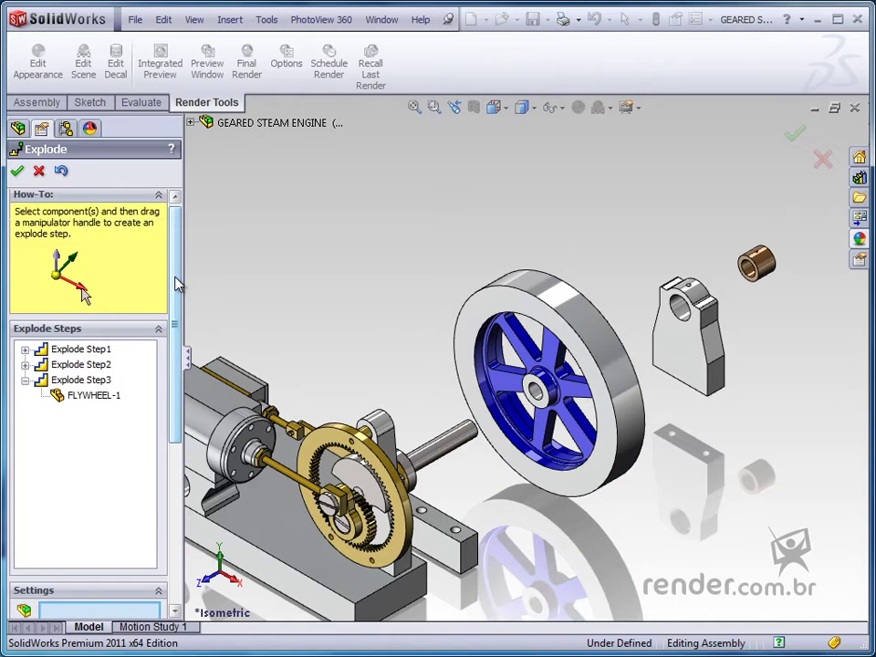
pyautogui.click(60, 380)
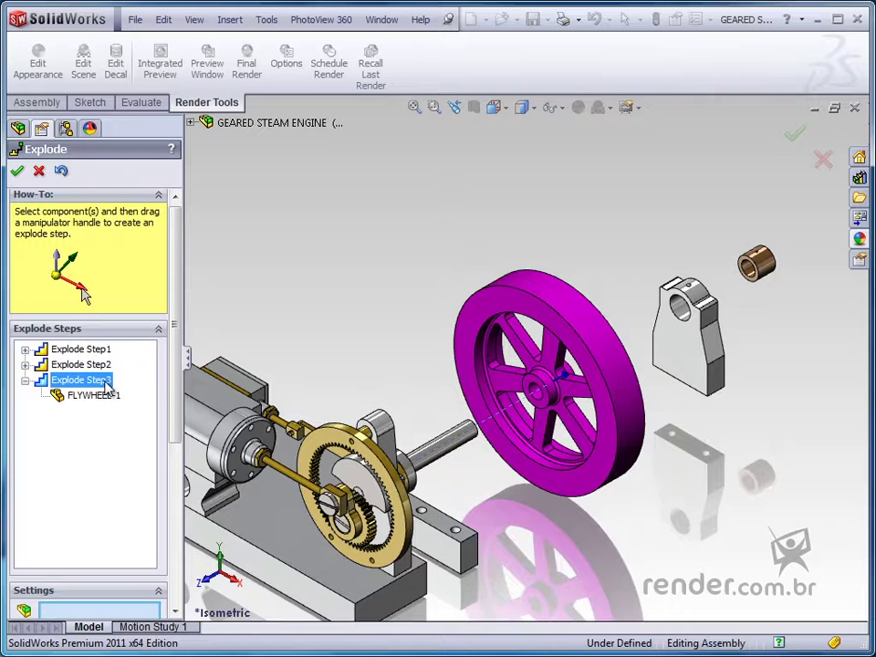
pyautogui.rightClick(106, 384)
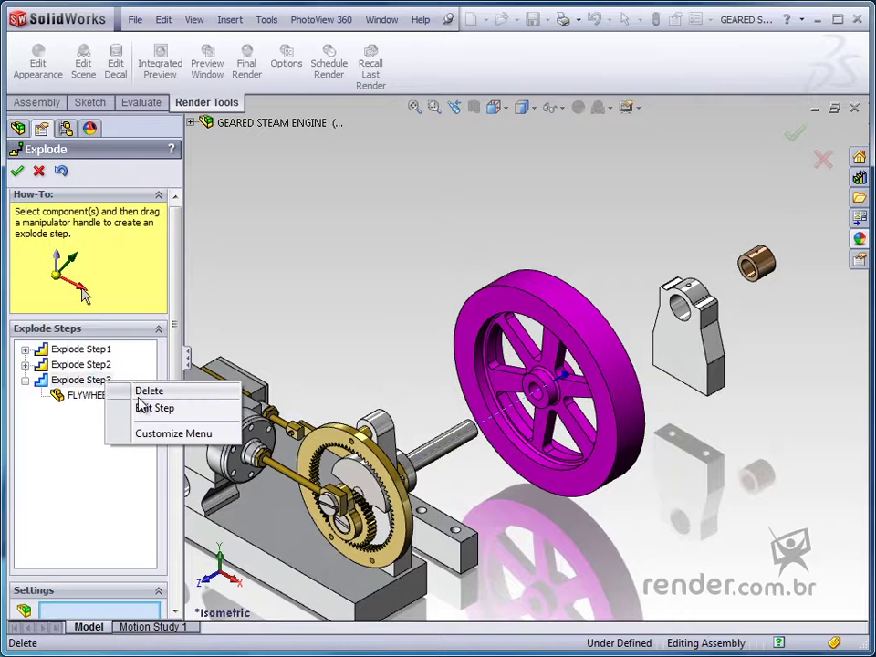
# Step: Edit Explode Step3, changing the flywheel distance from 2.5 in to 2.7 in
pyautogui.click(177, 412)
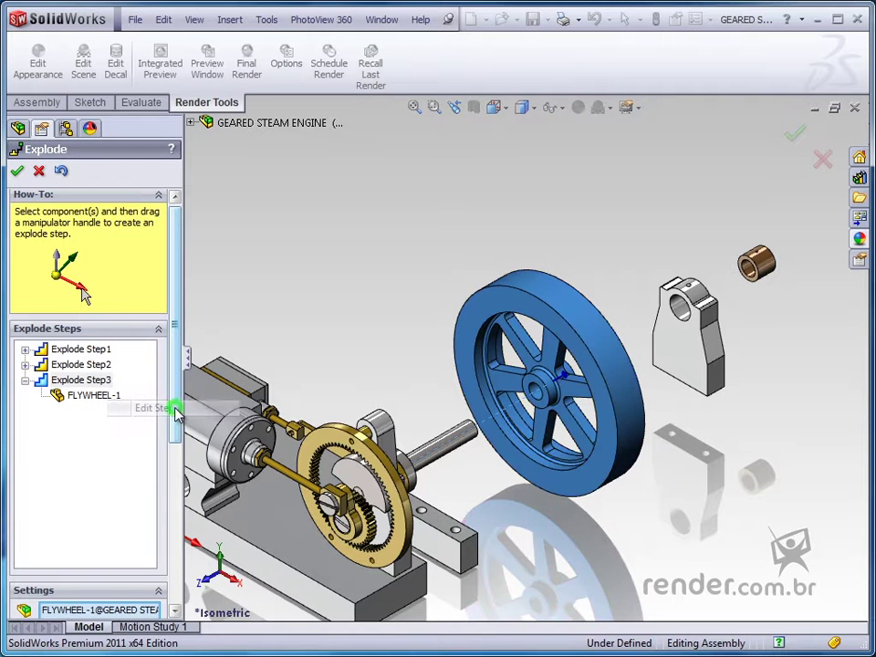
pyautogui.moveTo(177, 413); pyautogui.dragTo(177, 551)
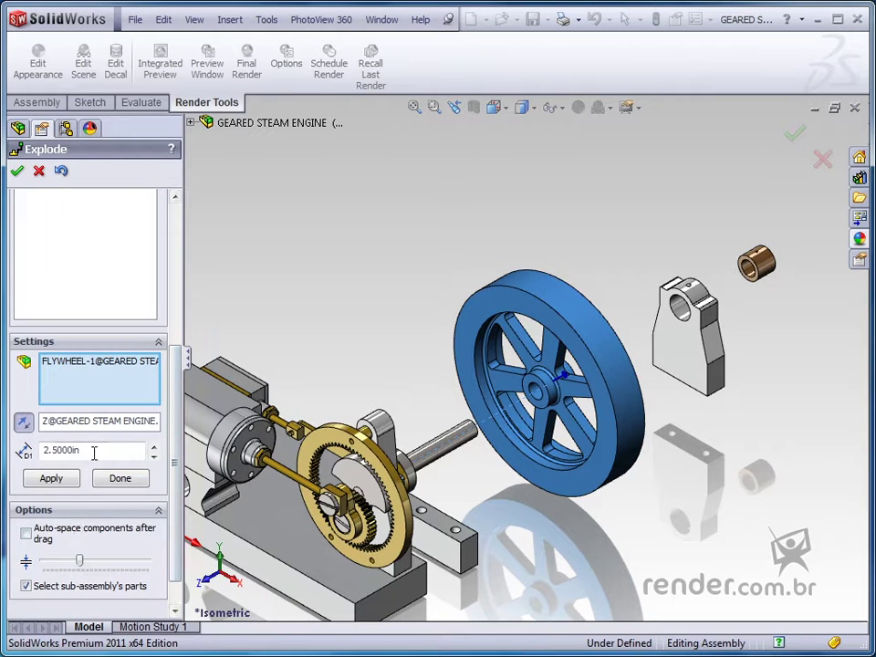
pyautogui.moveTo(95, 449); pyautogui.dragTo(32, 456)
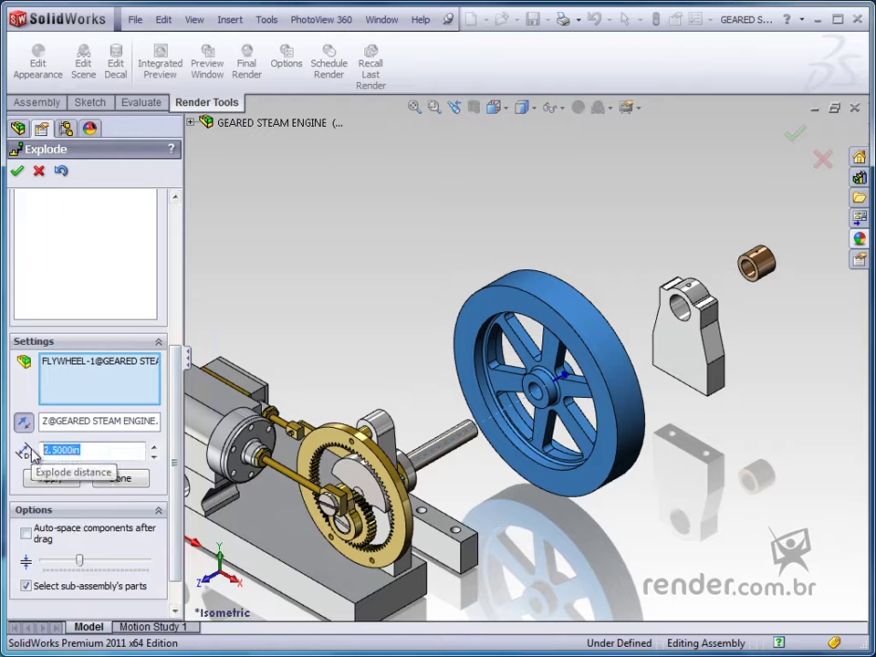
pyautogui.write('2.7')
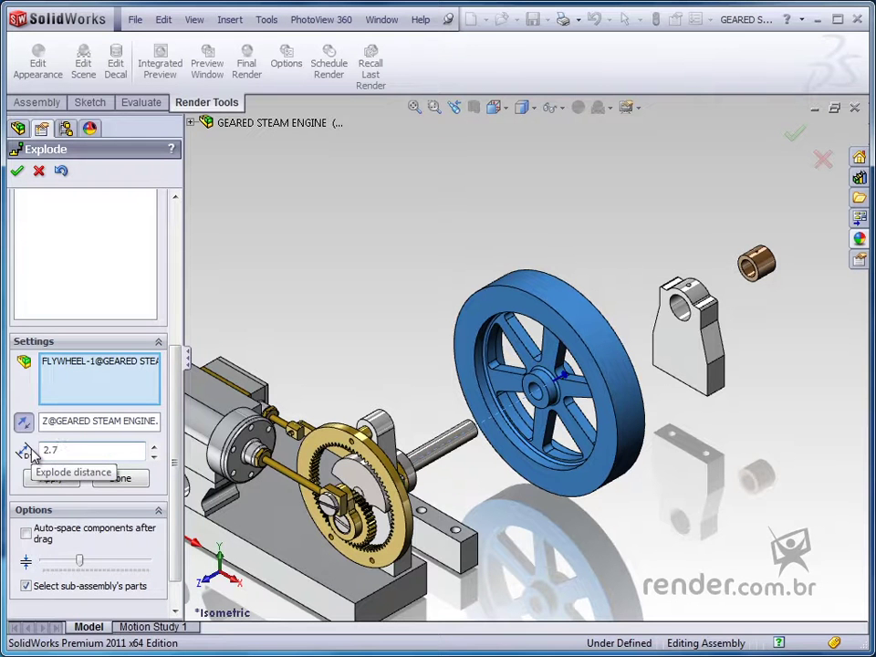
pyautogui.click(115, 481)
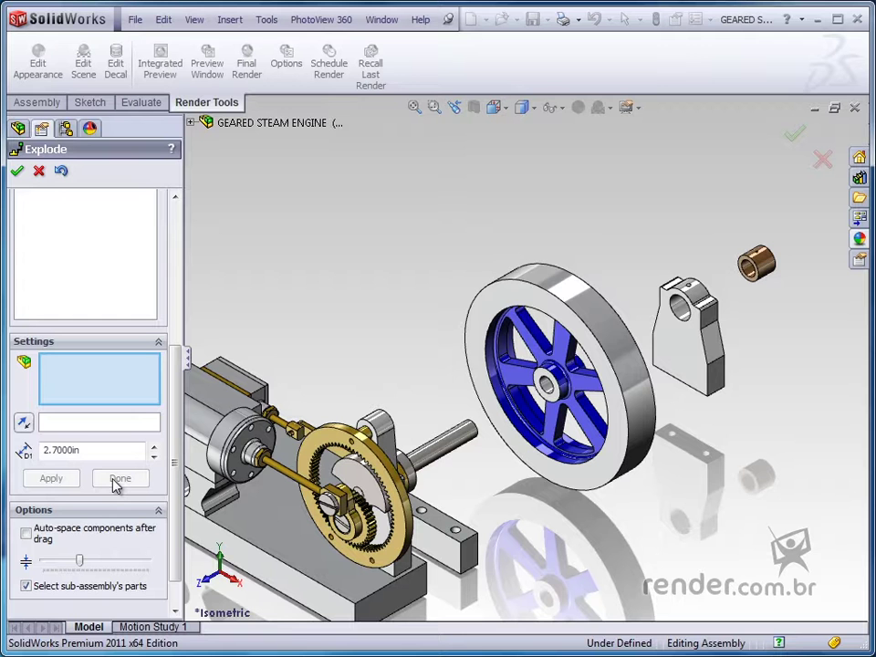
# Step: Turn on 'Auto-space components after drag' in the Explode options
pyautogui.scroll(-2, 167, 494)
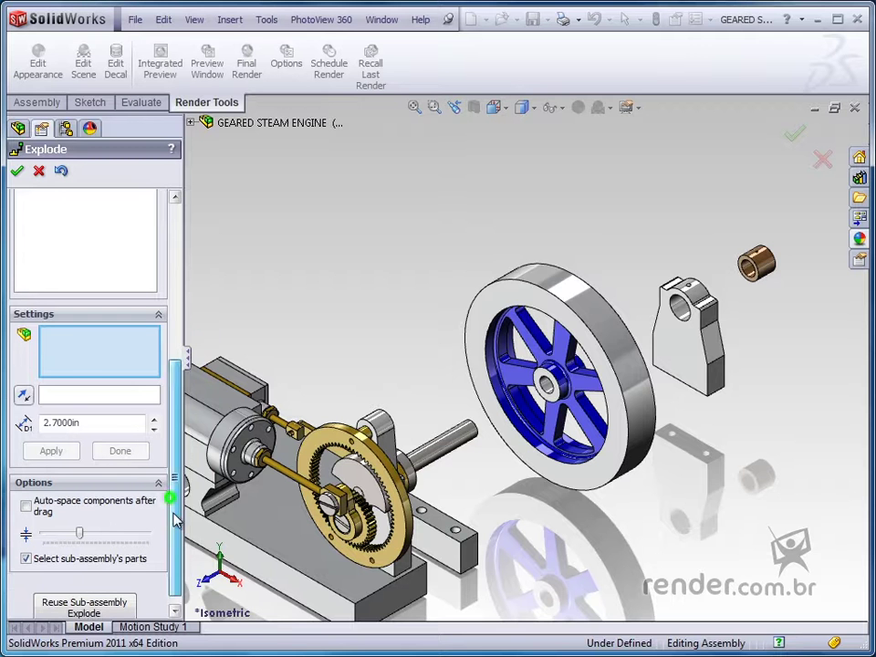
pyautogui.scroll(2, 264, 518)
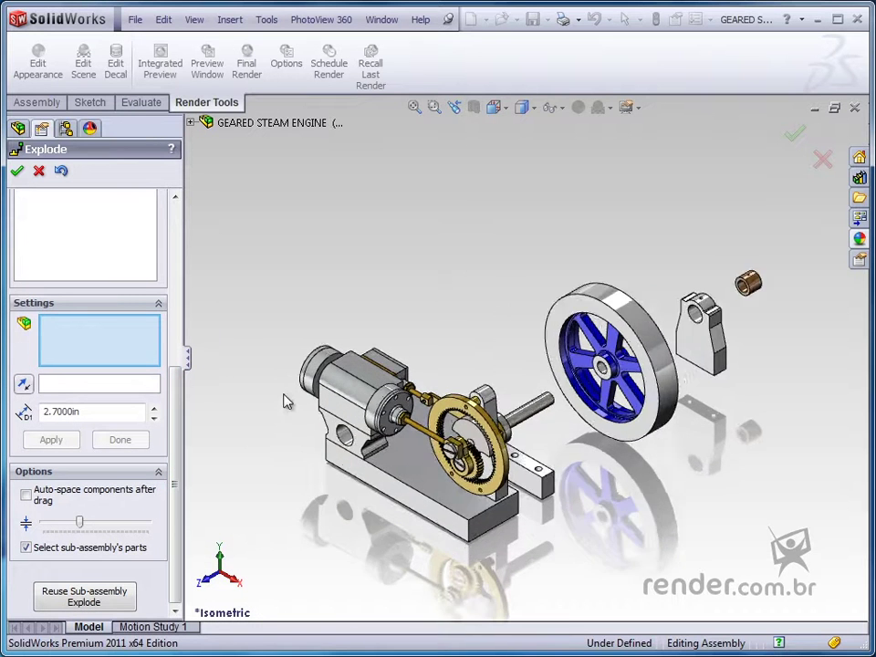
pyautogui.scroll(-3, 275, 420)
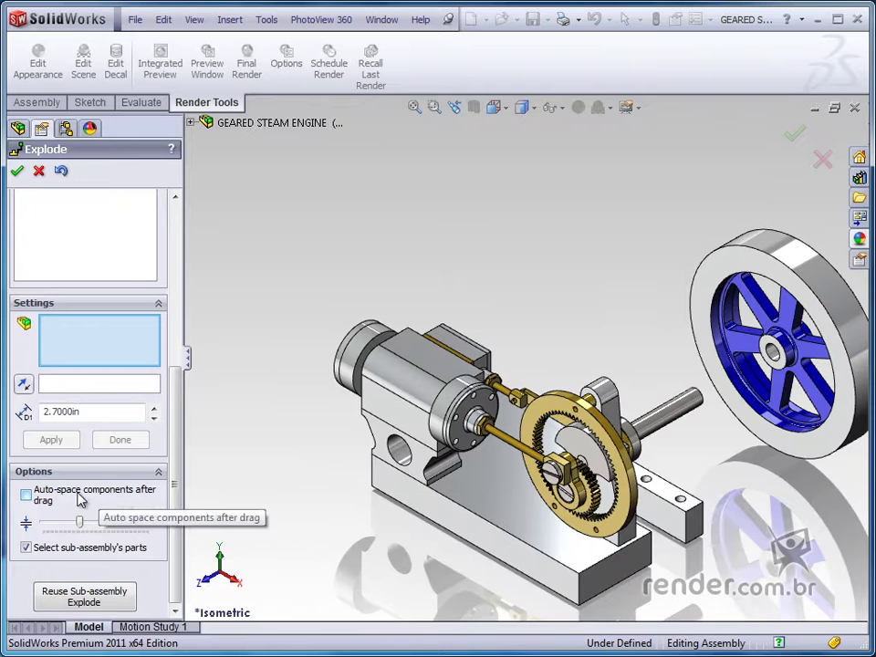
pyautogui.click(26, 496)
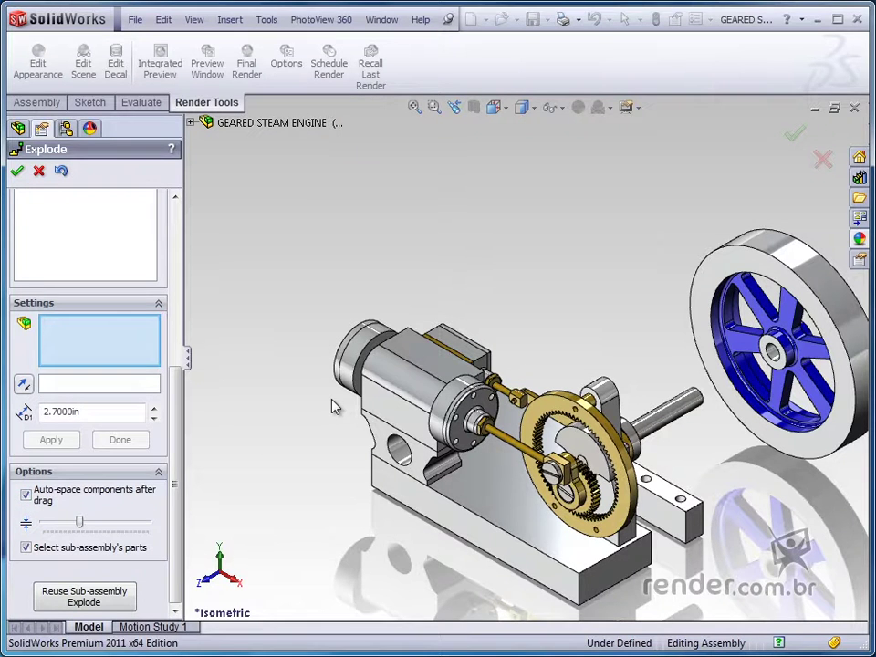
# Step: Select the cylinder, outboard head and packnut, then delete the packnut from the selection
pyautogui.click(407, 354)
pyautogui.click(349, 343)
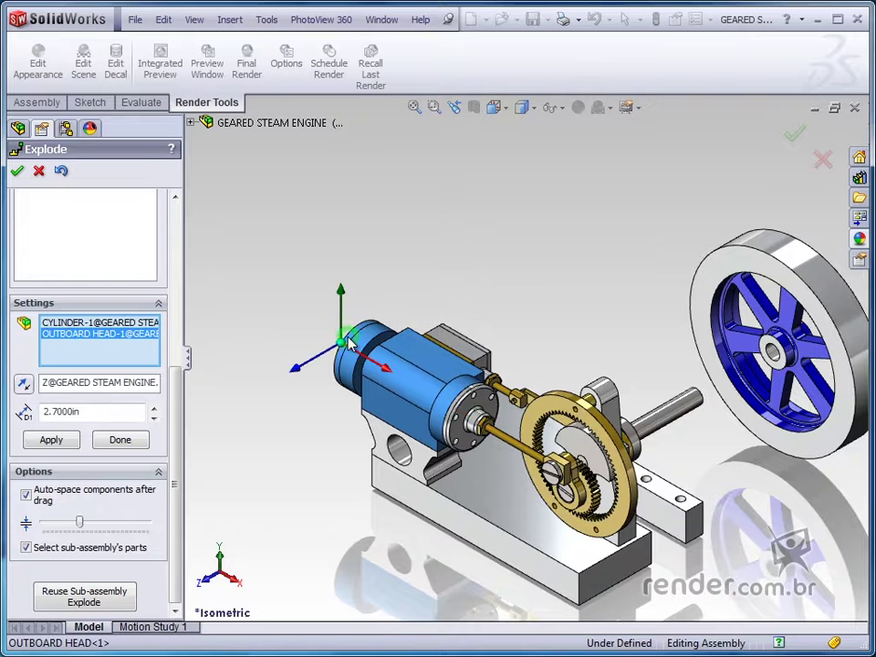
pyautogui.click(486, 437)
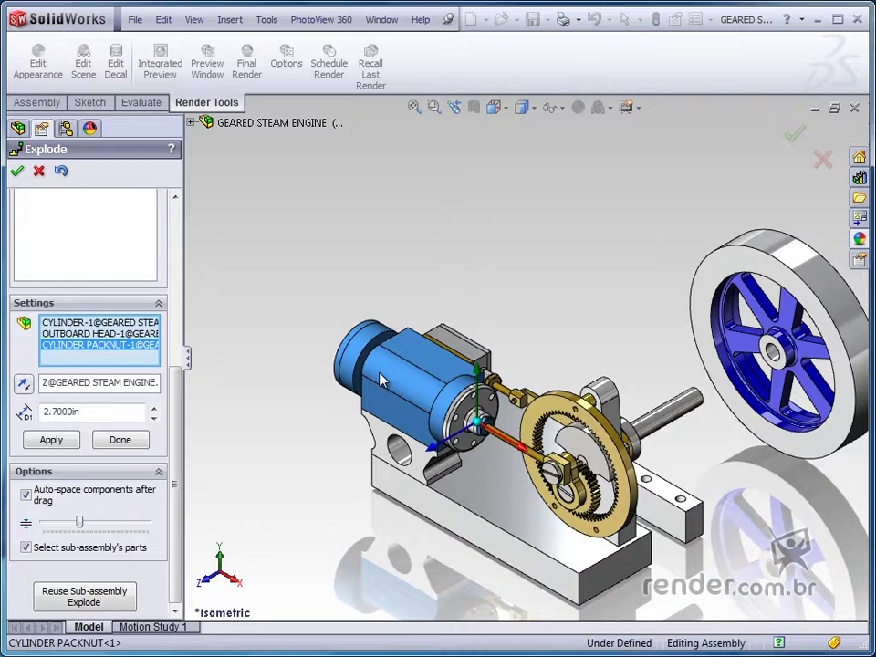
pyautogui.rightClick(137, 354)
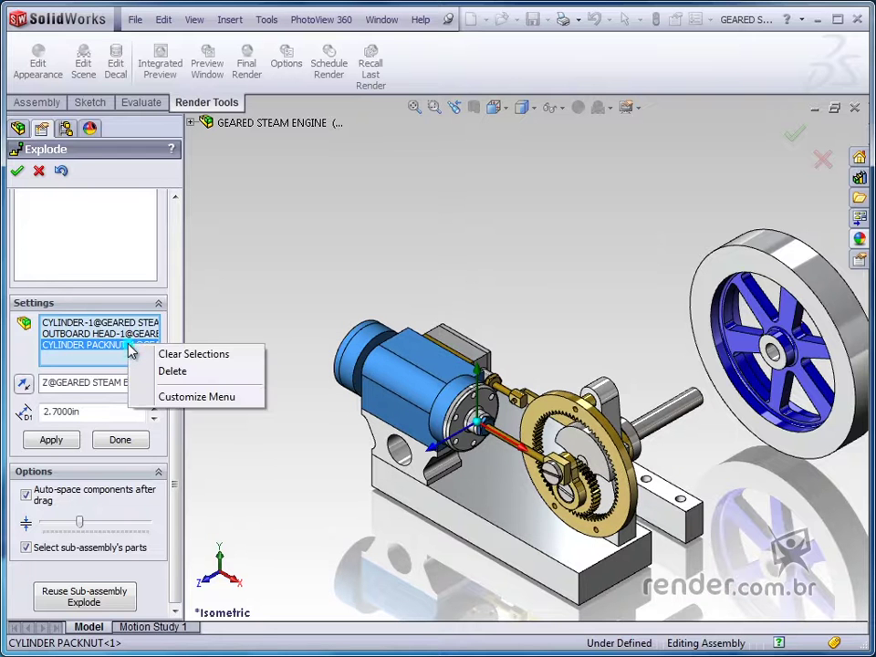
pyautogui.click(187, 371)
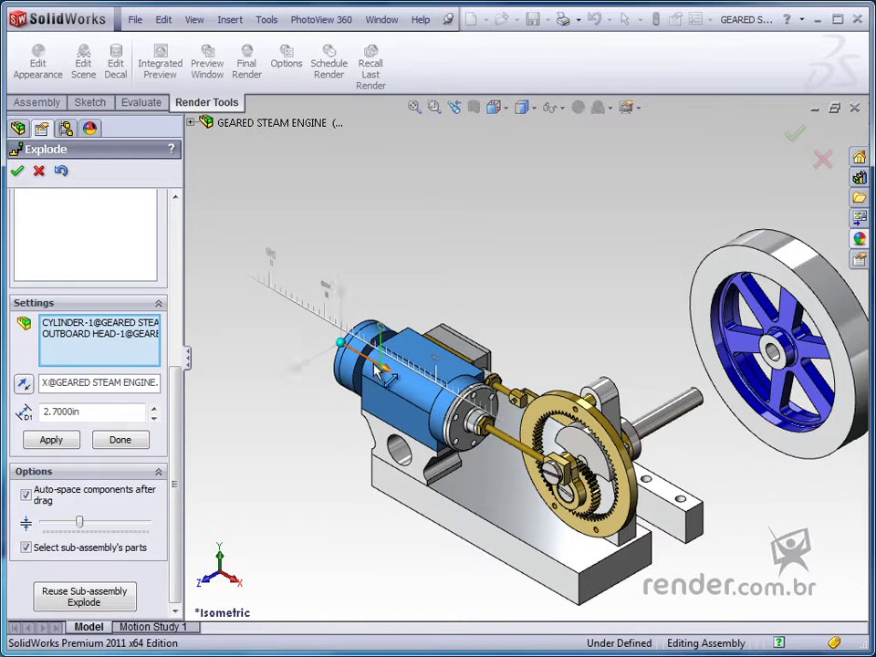
# Step: Drag the cylinder and outboard head up-left as Chain1, widen their spacing, and finish
pyautogui.moveTo(384, 371); pyautogui.dragTo(278, 314)
pyautogui.press('f')
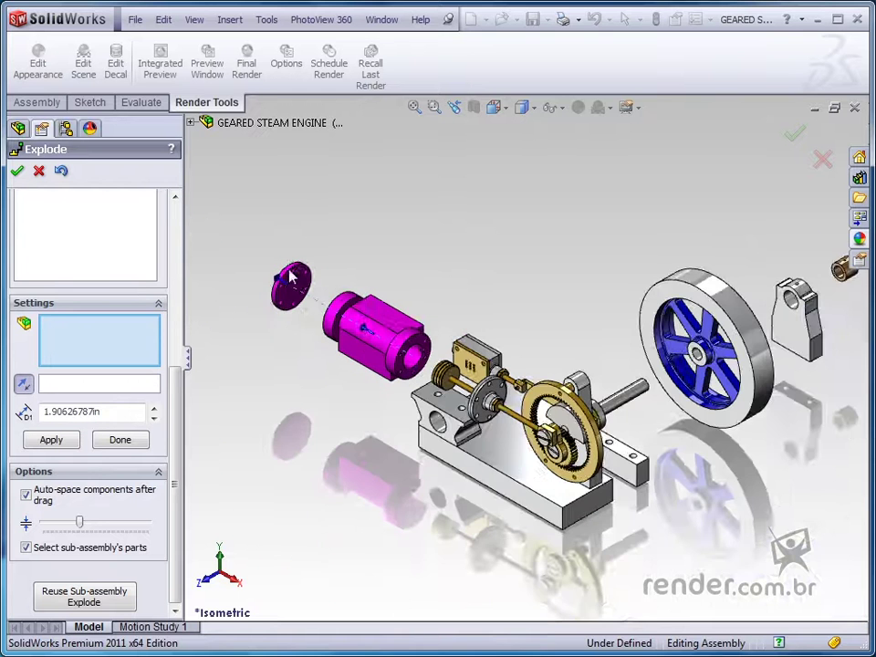
pyautogui.scroll(3, 291, 278)
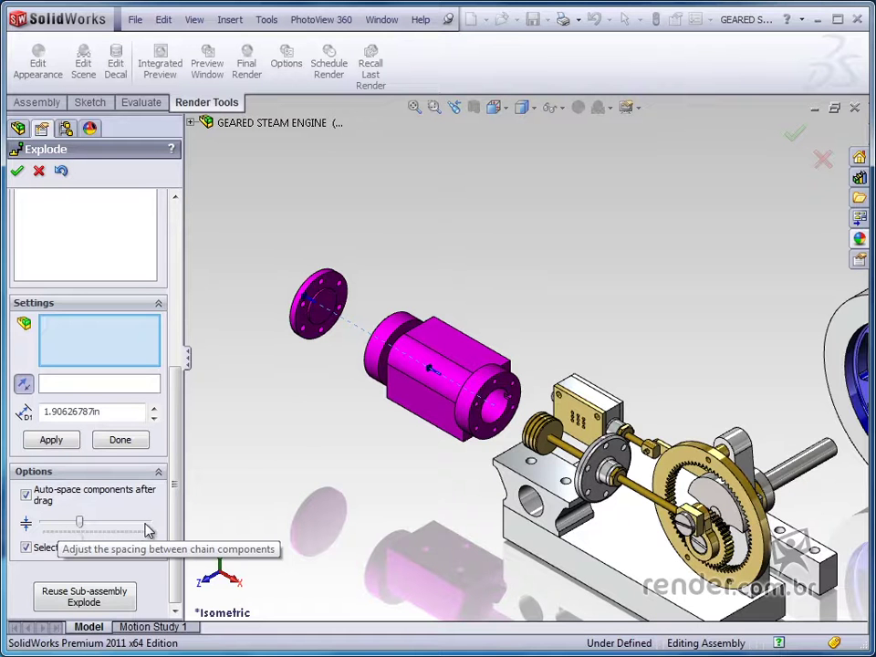
pyautogui.moveTo(79, 523)
pyautogui.mouseDown()
pyautogui.moveTo(106, 525)
pyautogui.moveTo(73, 535)
pyautogui.moveTo(84, 536)
pyautogui.mouseUp()
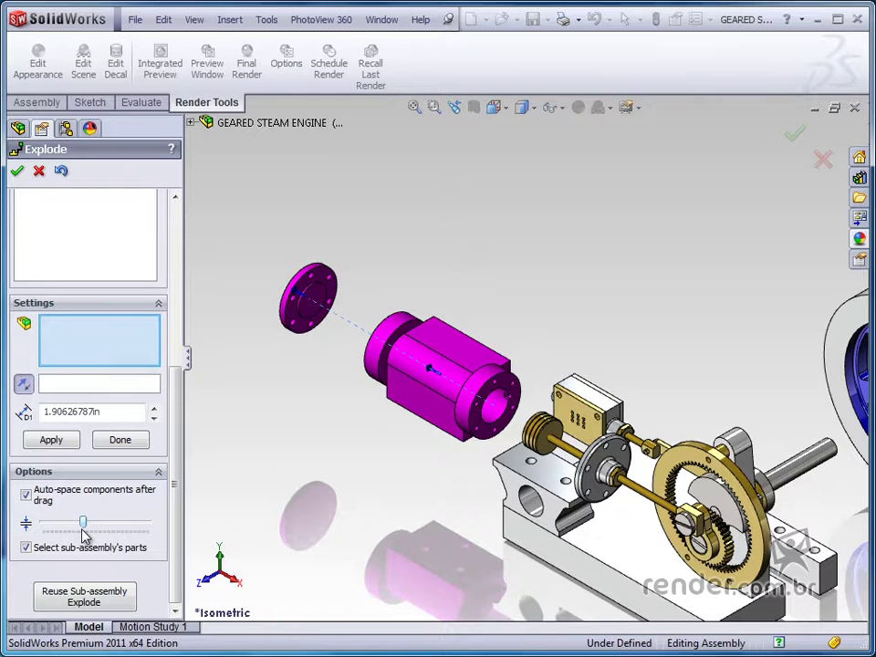
pyautogui.click(130, 450)
pyautogui.moveTo(176, 462); pyautogui.dragTo(183, 279)
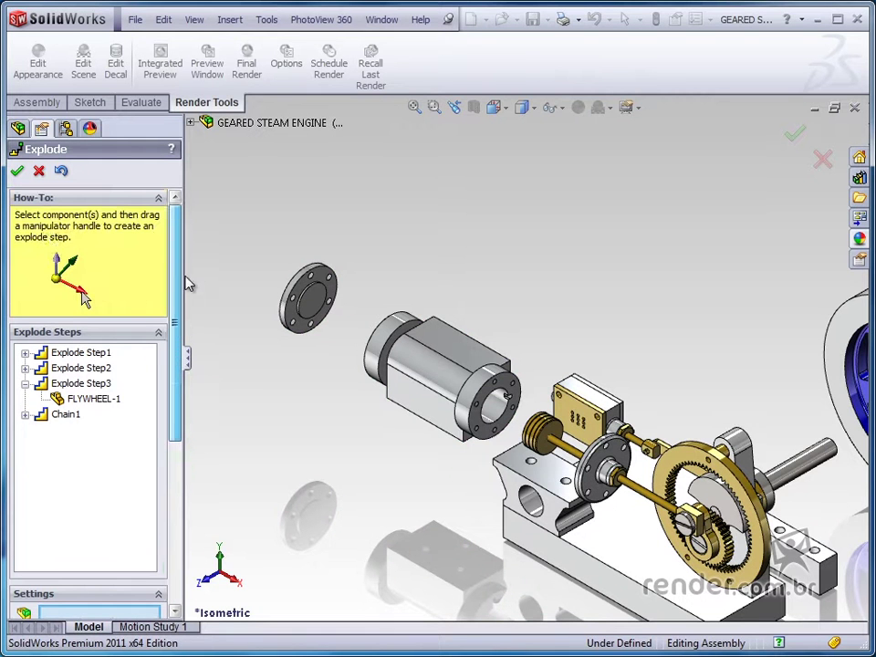
pyautogui.click(17, 171)
# Step: Fit the view and collapse the top assembly back to its assembled form
pyautogui.click(443, 262)
pyautogui.press('f')
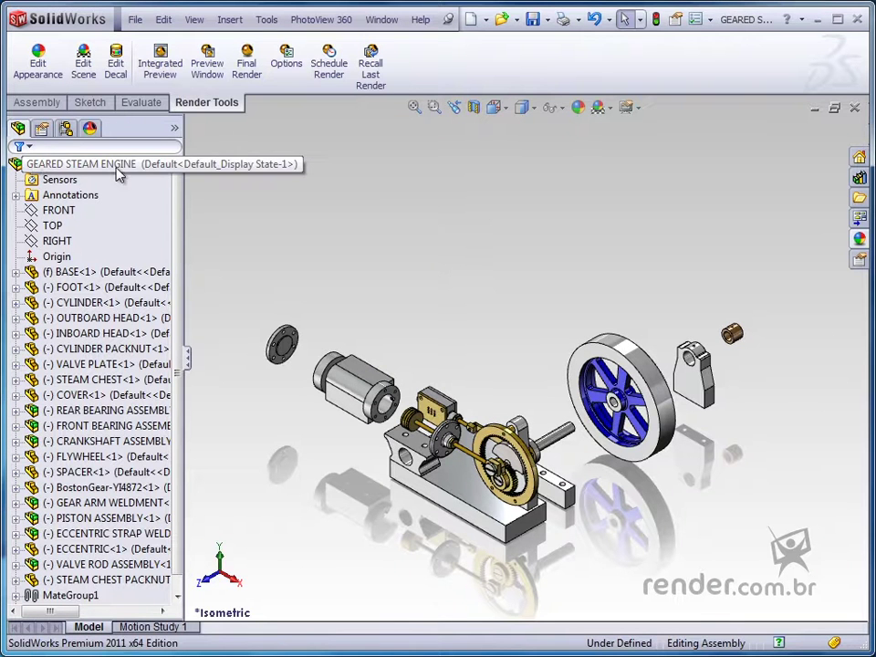
pyautogui.rightClick(149, 170)
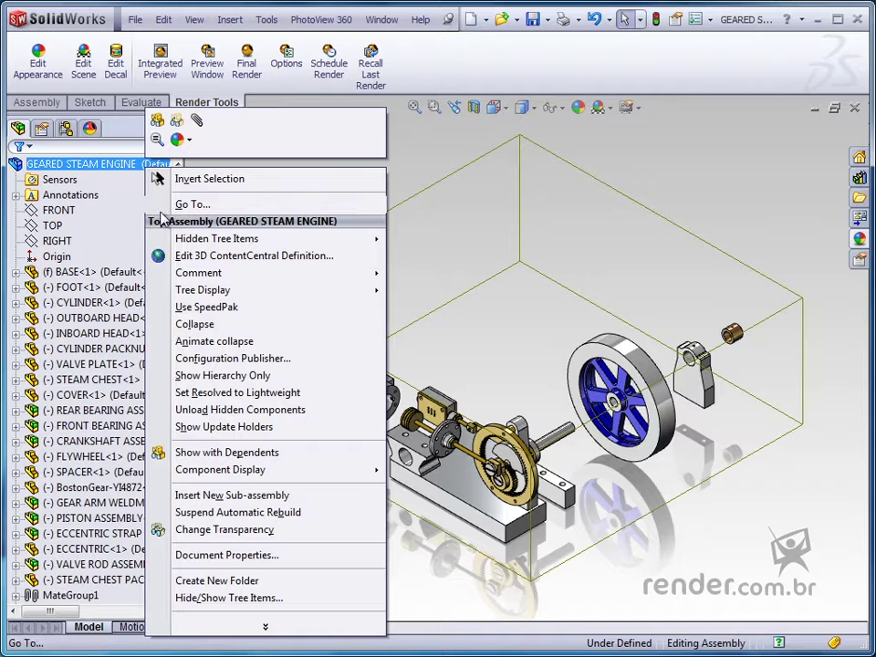
pyautogui.click(211, 326)
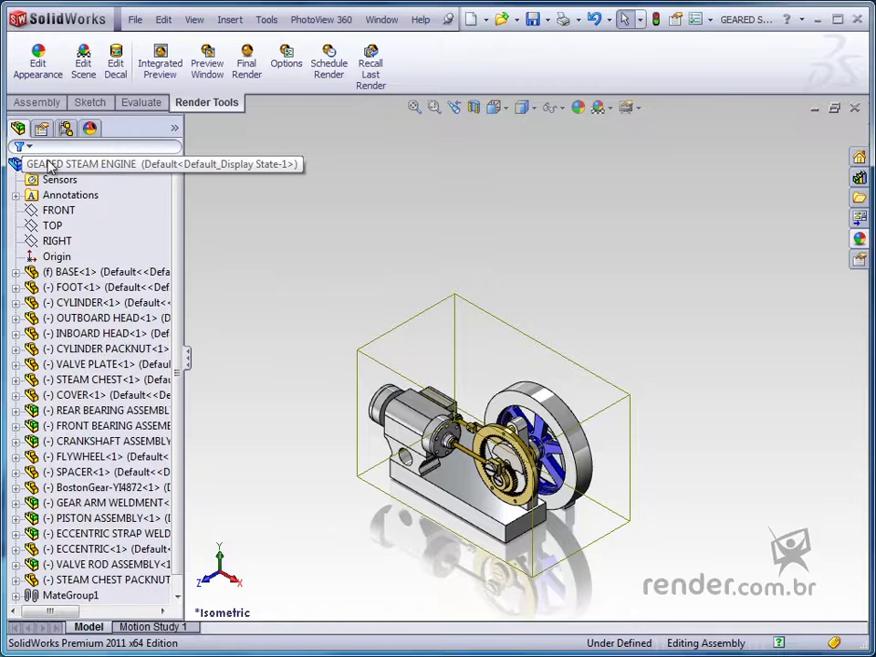
# Step: Re-explode the engine and reopen the Explode editor listing Explode Step1–3 and Chain1
pyautogui.rightClick(164, 169)
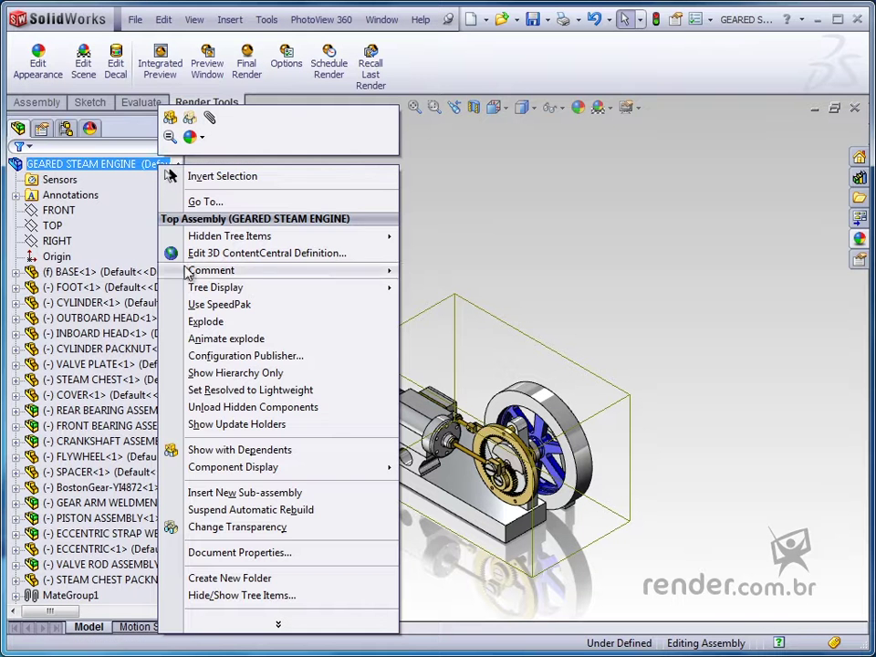
pyautogui.click(206, 322)
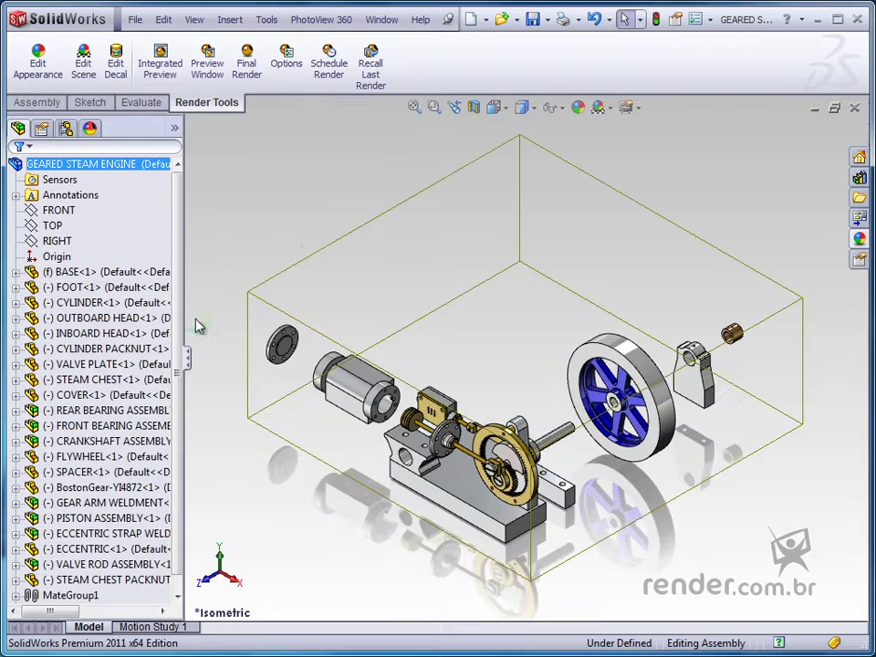
pyautogui.click(292, 231)
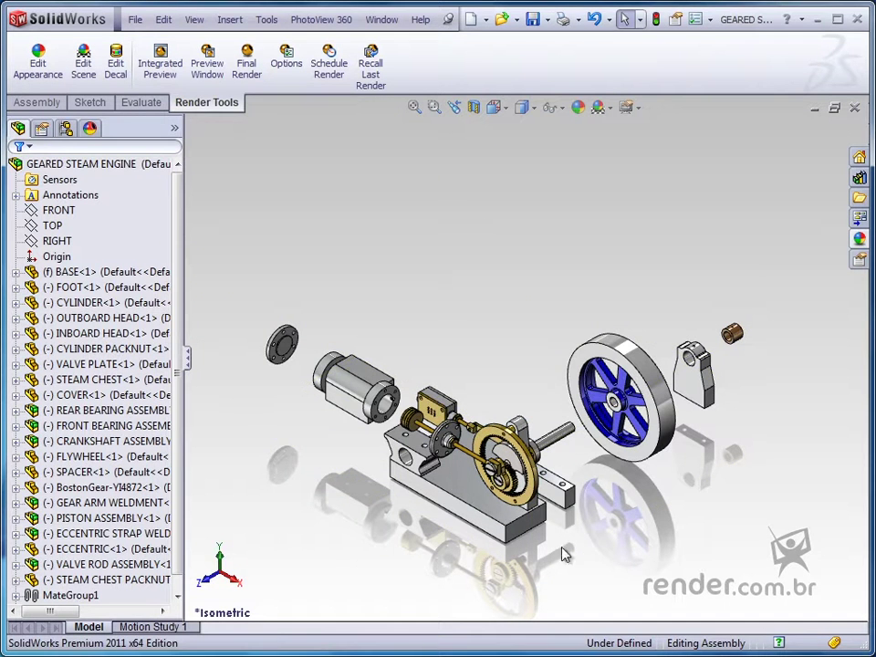
pyautogui.click(354, 211)
pyautogui.click(229, 19)
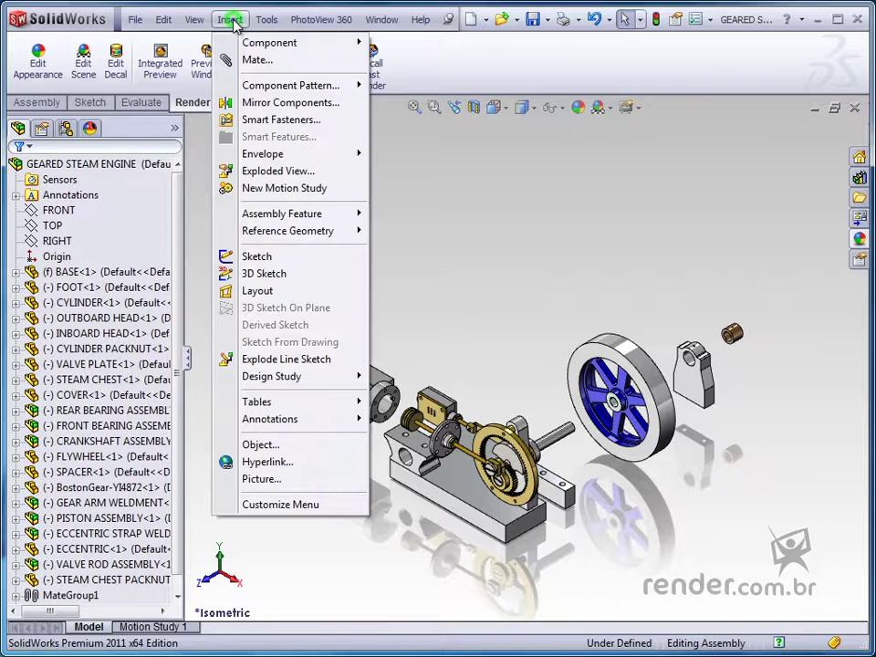
pyautogui.click(248, 175)
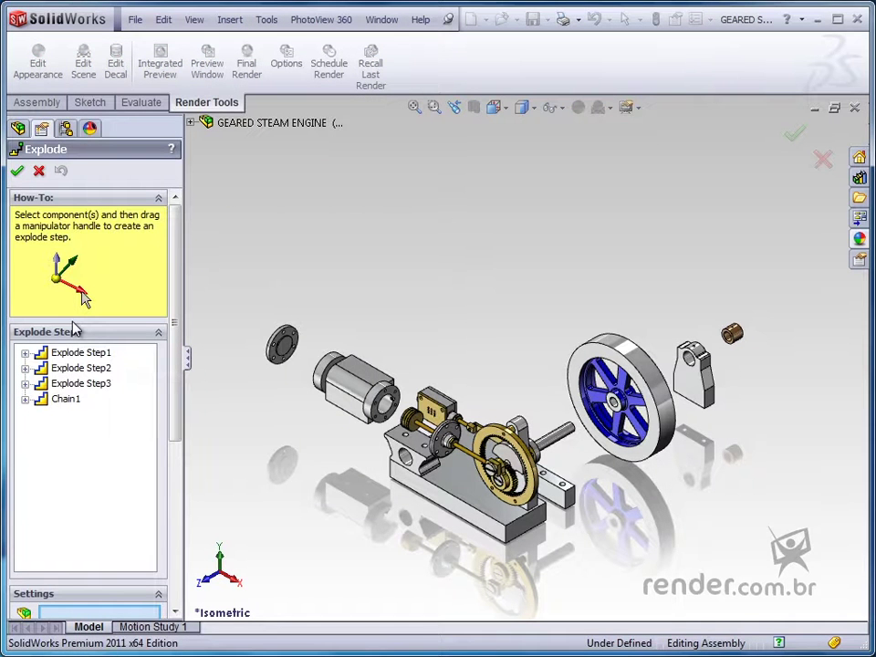
# Step: Close the Explode editor and collapse GEARED STEAM ENGINE back to its assembled form
pyautogui.click(18, 172)
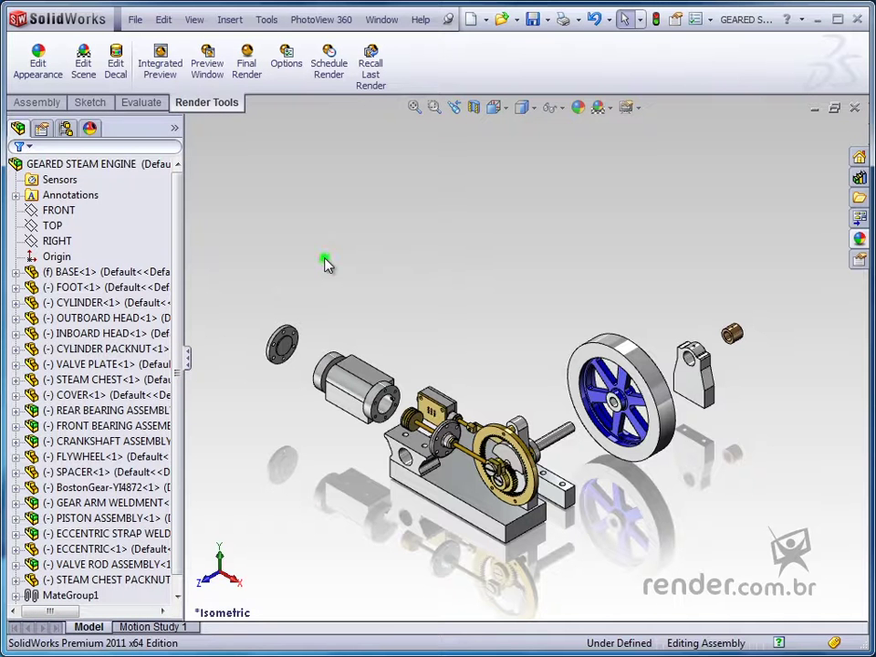
pyautogui.rightClick(102, 170)
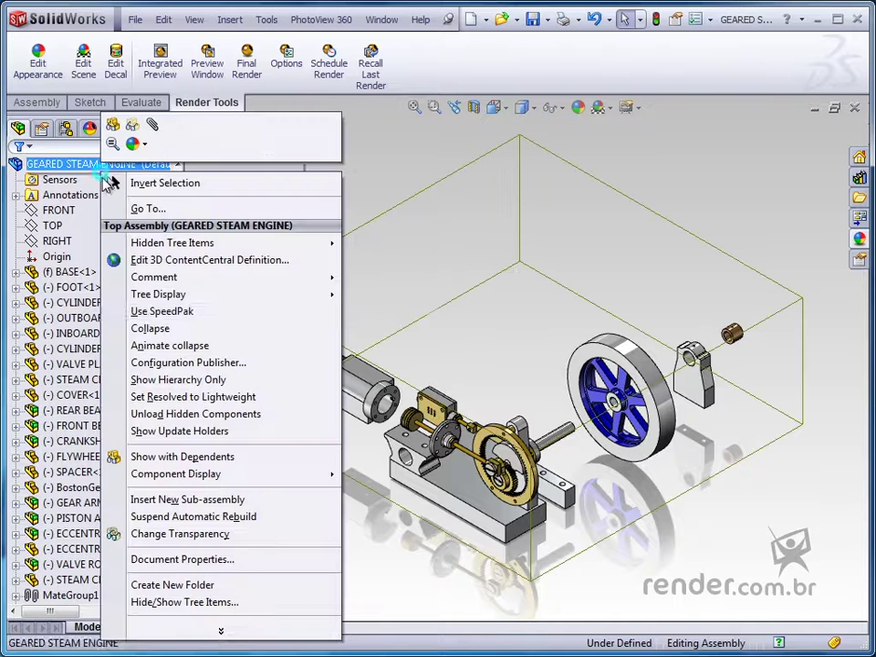
pyautogui.click(145, 327)
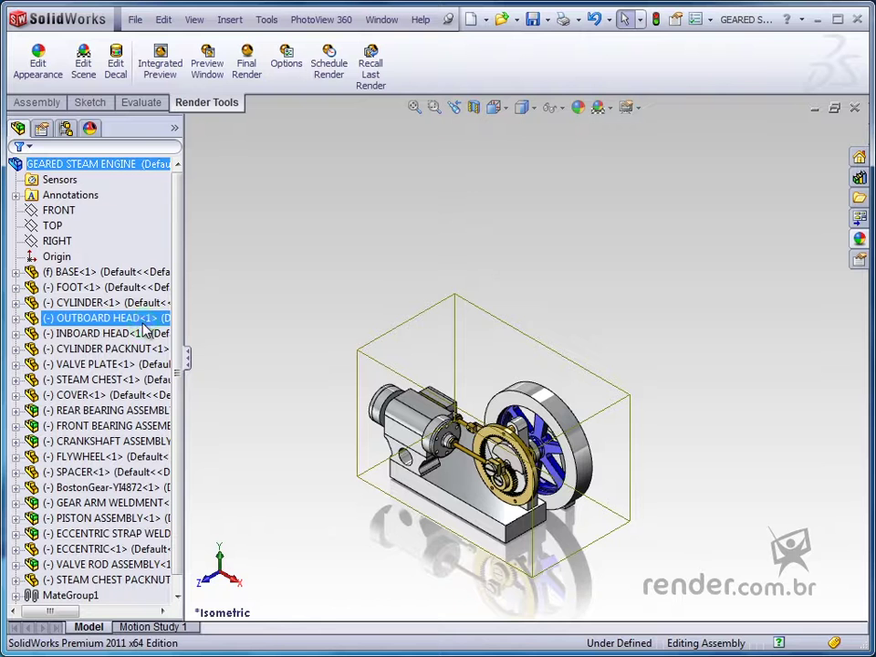
pyautogui.click(105, 348)
pyautogui.scroll(-2, 373, 397)
pyautogui.scroll(-3, 372, 397)
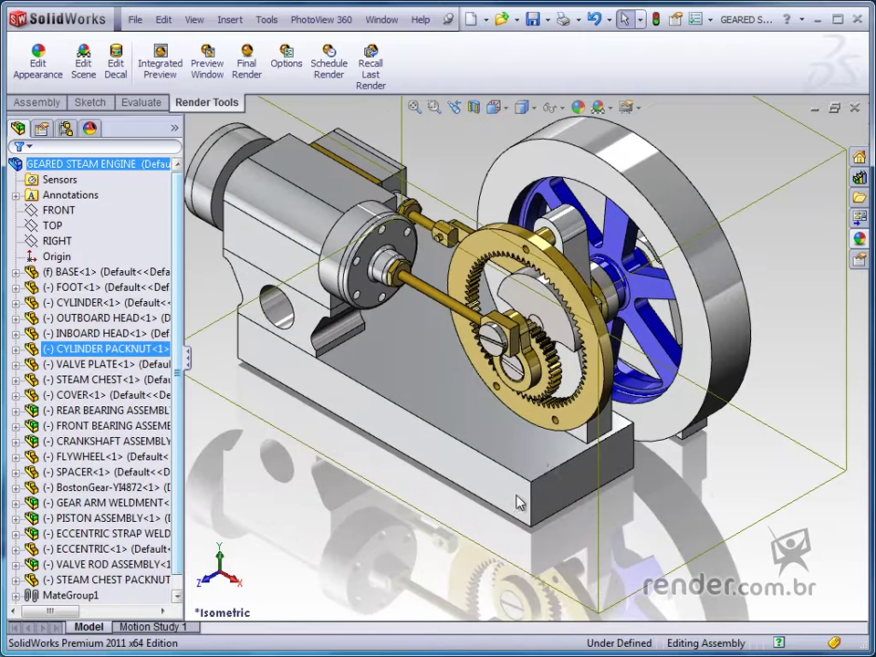
pyautogui.scroll(2, 538, 464)
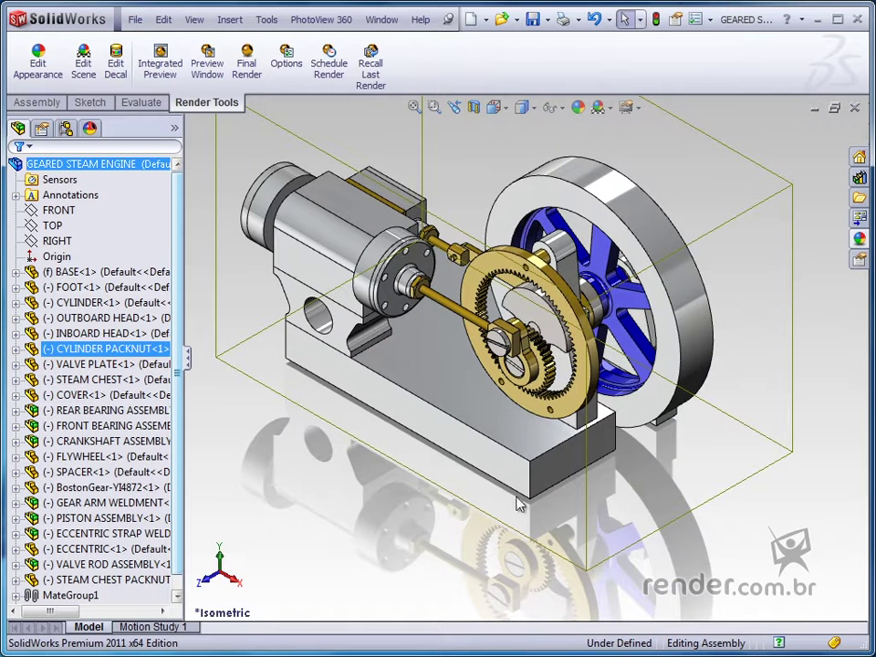